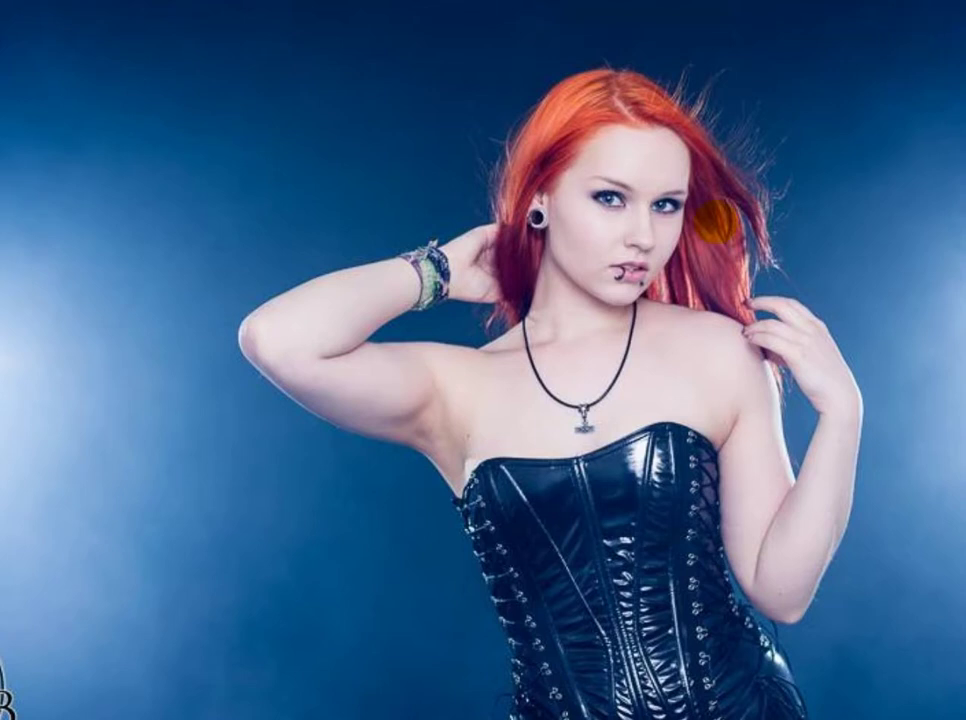
Open Ejercicio_Final.xlsm from Excel 2010's recent workbooks in the Start menu
{"action": "key", "text": "super"}
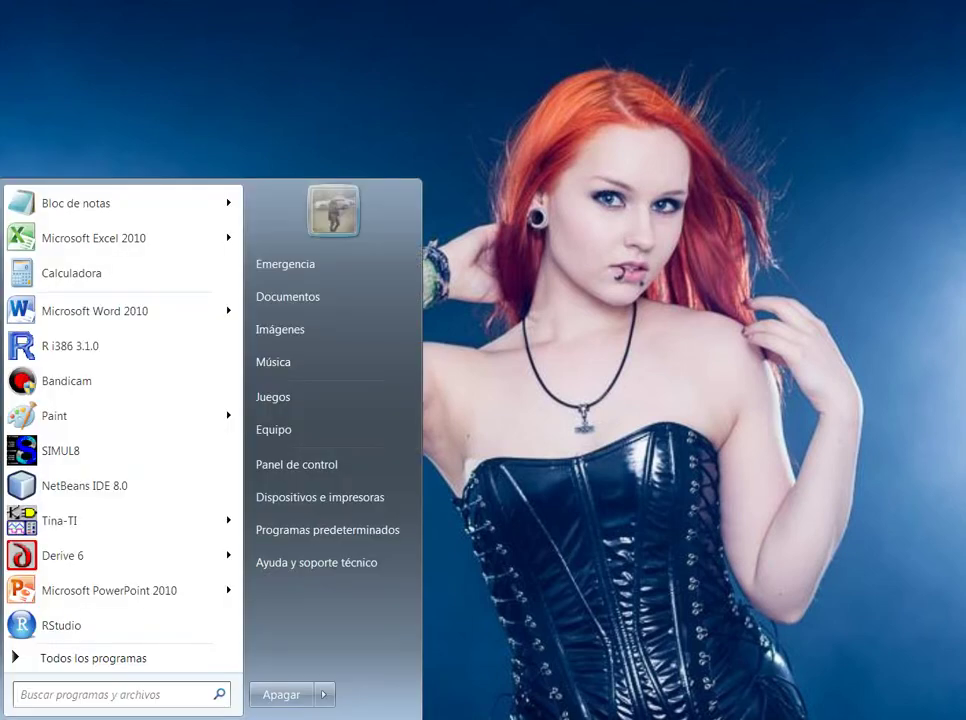
{"action": "mouse_move", "coordinate": [185, 243]}
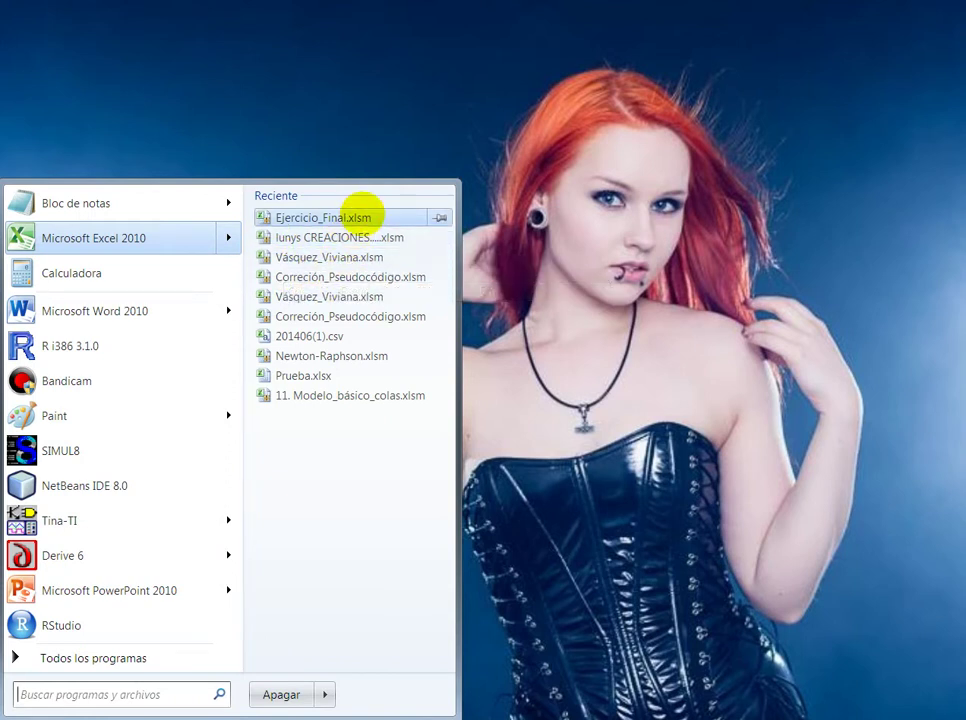
{"action": "left_click", "coordinate": [361, 213]}
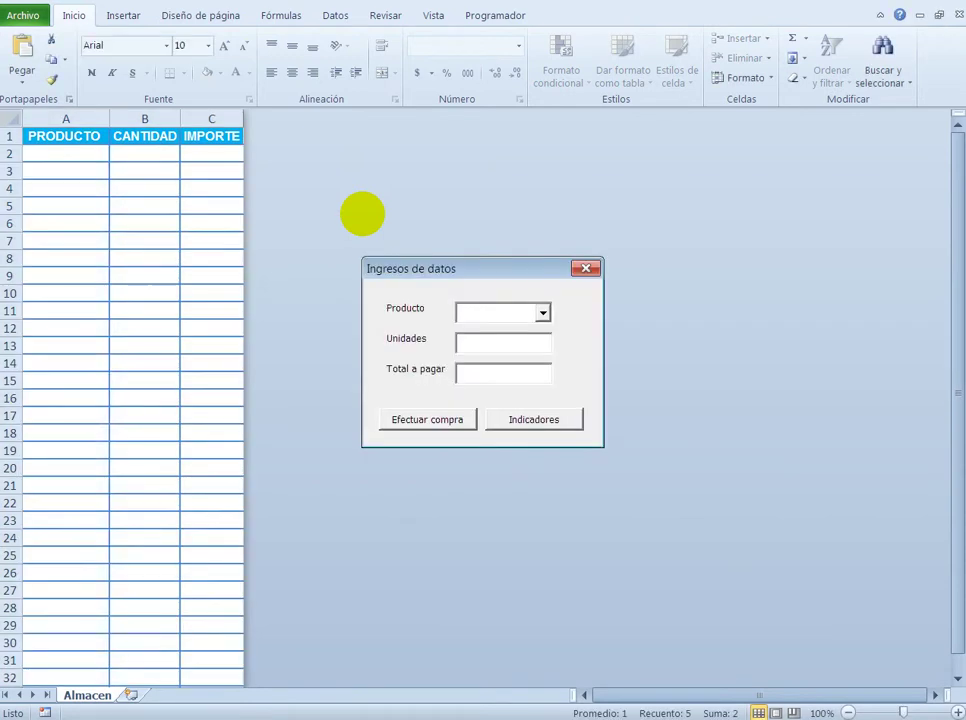
Buy 10 units of Producto A through the form and check the purchase count shows 1
{"action": "left_click", "coordinate": [542, 312]}
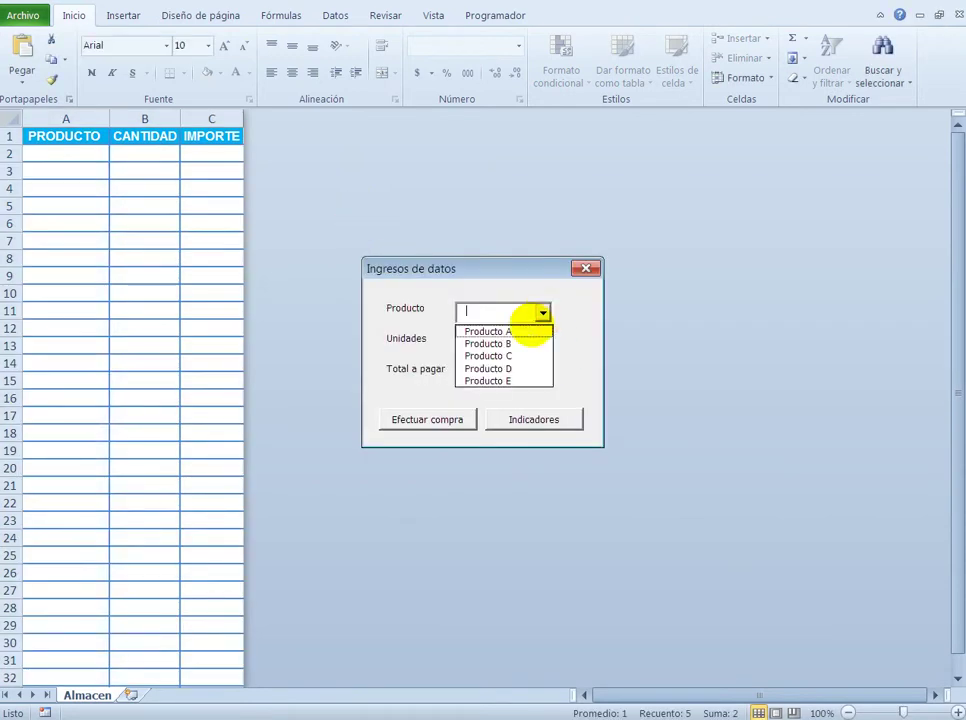
{"action": "left_click", "coordinate": [524, 331]}
{"action": "left_click", "coordinate": [492, 342]}
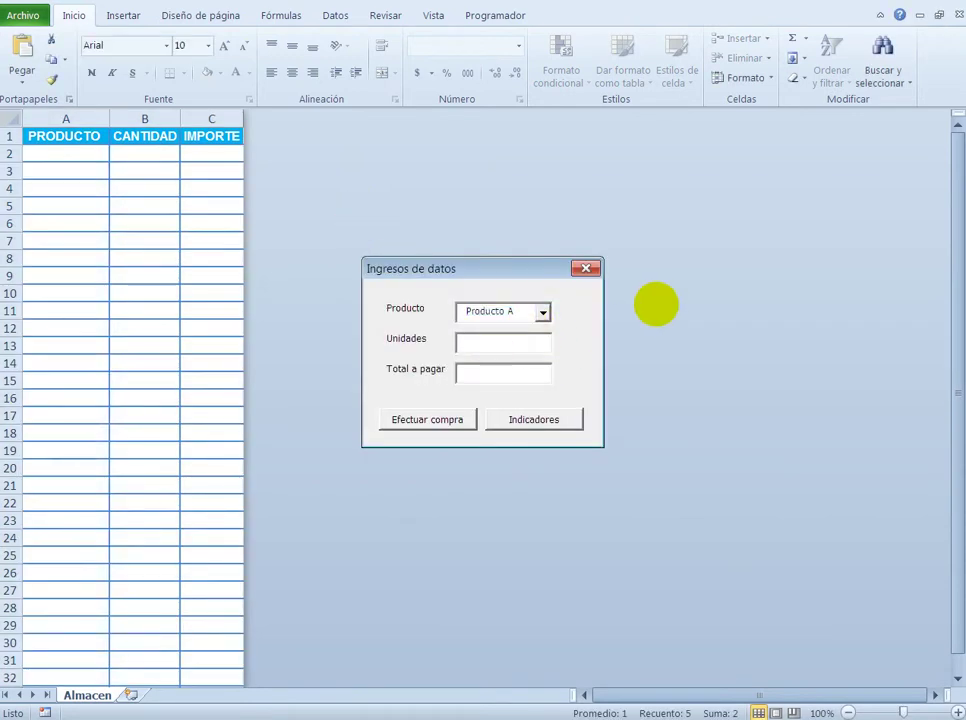
{"action": "type", "text": "10"}
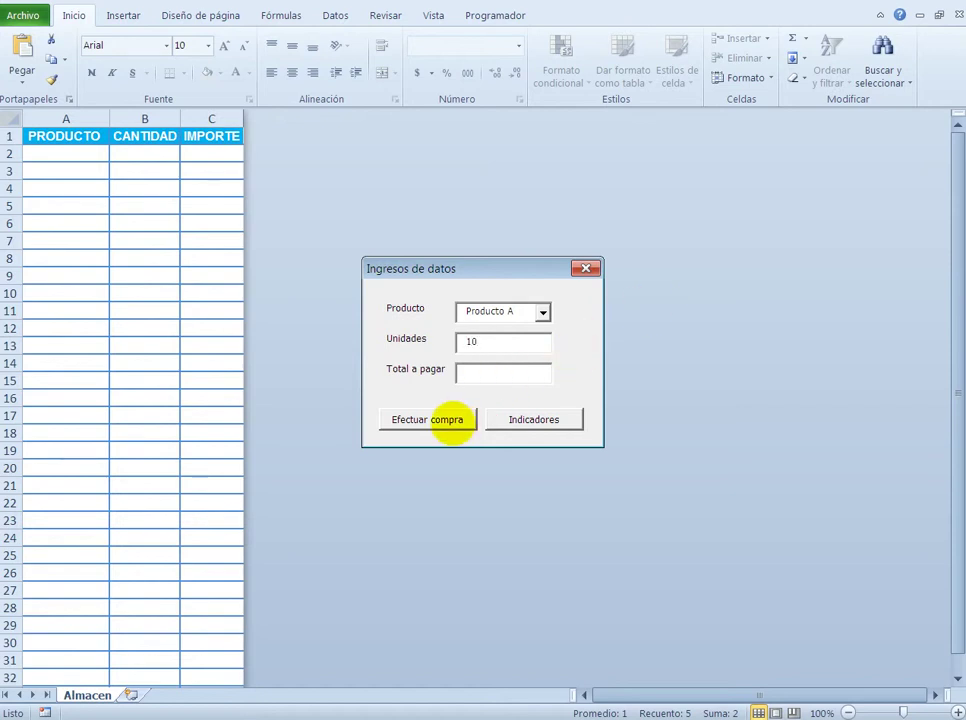
{"action": "left_click", "coordinate": [450, 420]}
{"action": "left_click", "coordinate": [562, 419]}
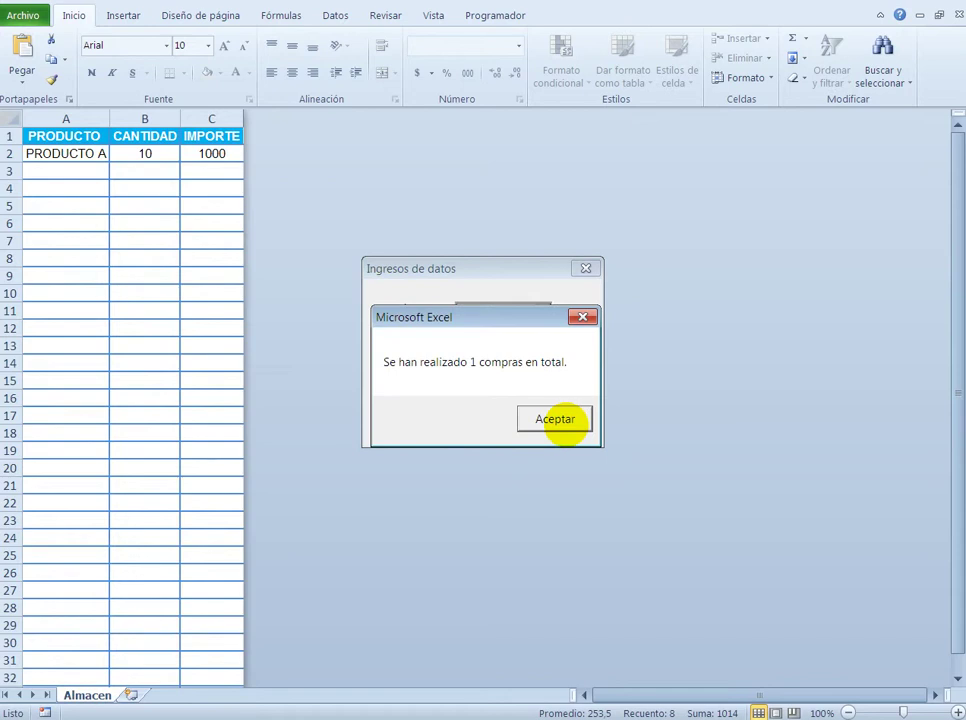
Record a purchase of 12 units of Producto B and check the running purchase count
{"action": "left_click", "coordinate": [556, 419]}
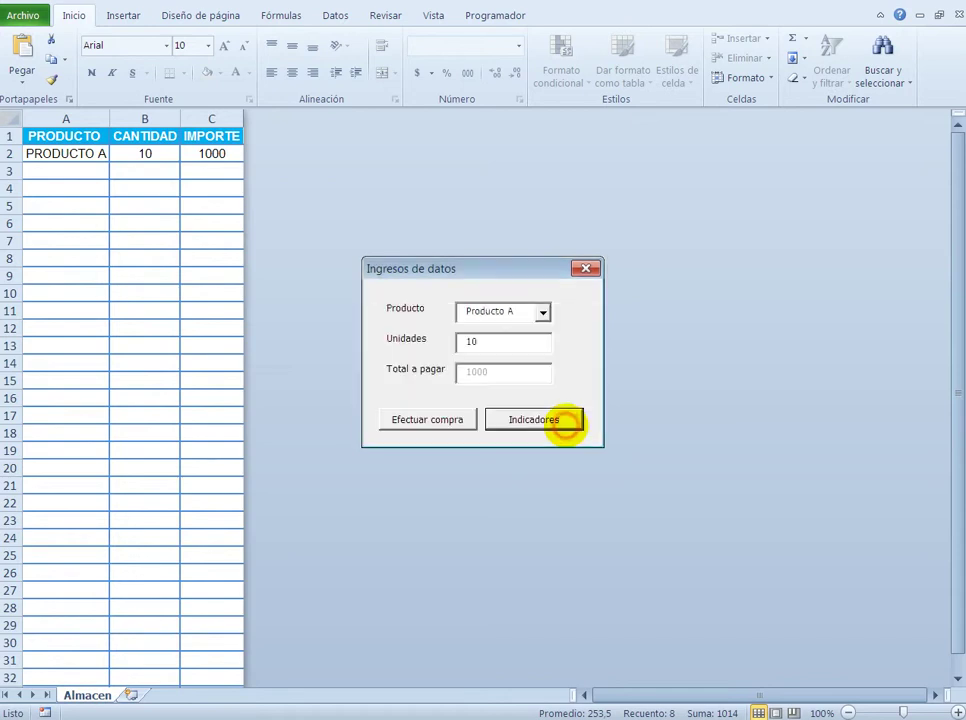
{"action": "left_click", "coordinate": [542, 313]}
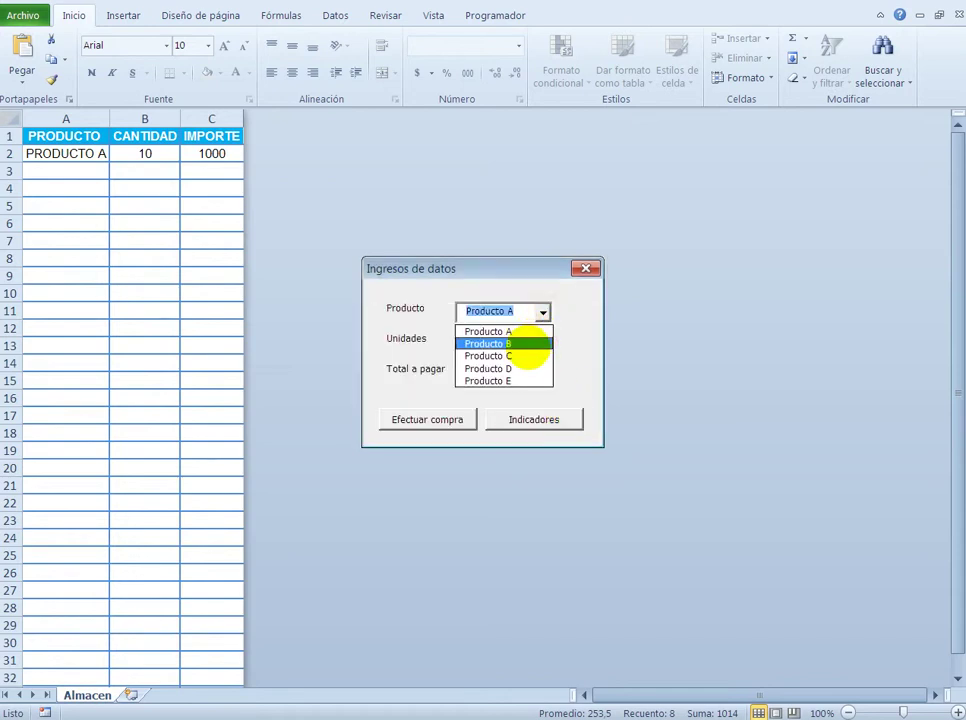
{"action": "left_click", "coordinate": [503, 343]}
{"action": "left_click", "coordinate": [500, 342]}
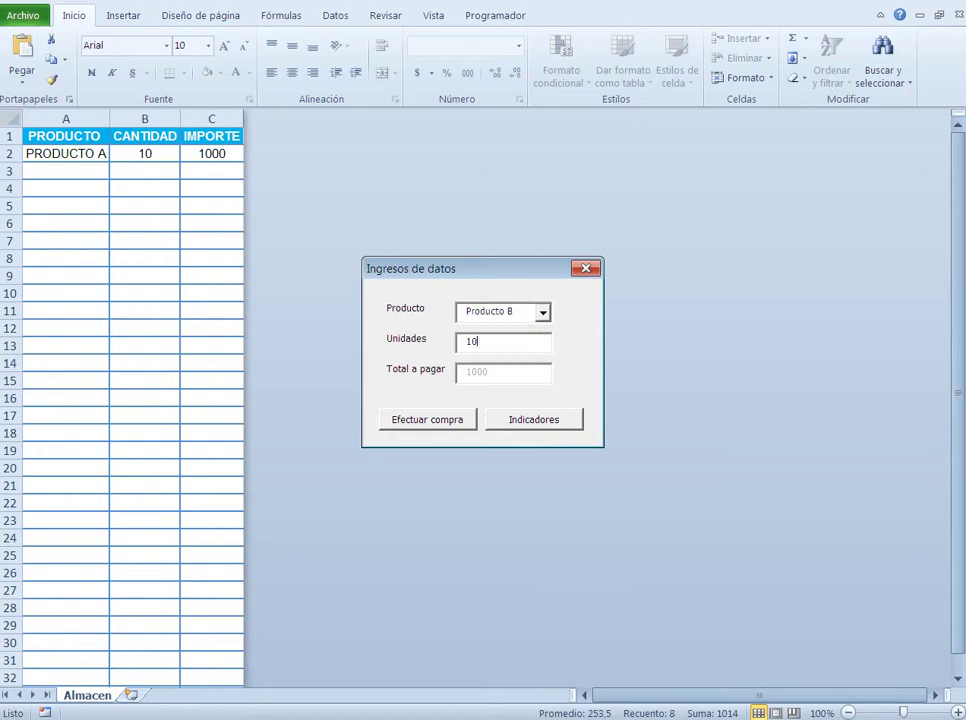
{"action": "type", "text": "2"}
{"action": "left_click", "coordinate": [447, 419]}
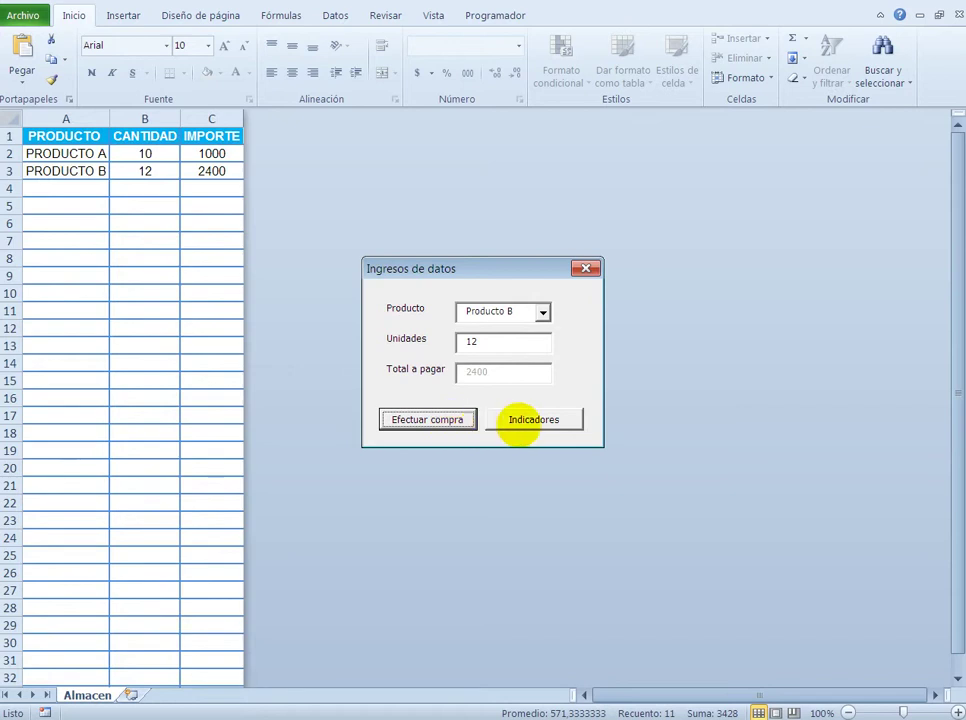
{"action": "left_click", "coordinate": [524, 420]}
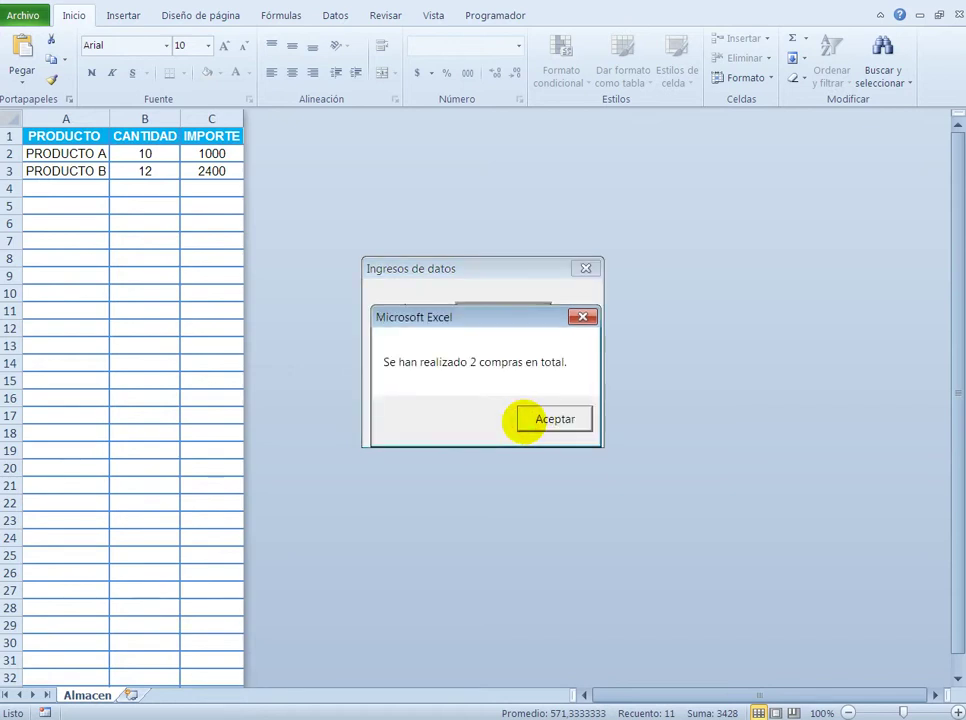
{"action": "left_click", "coordinate": [539, 420]}
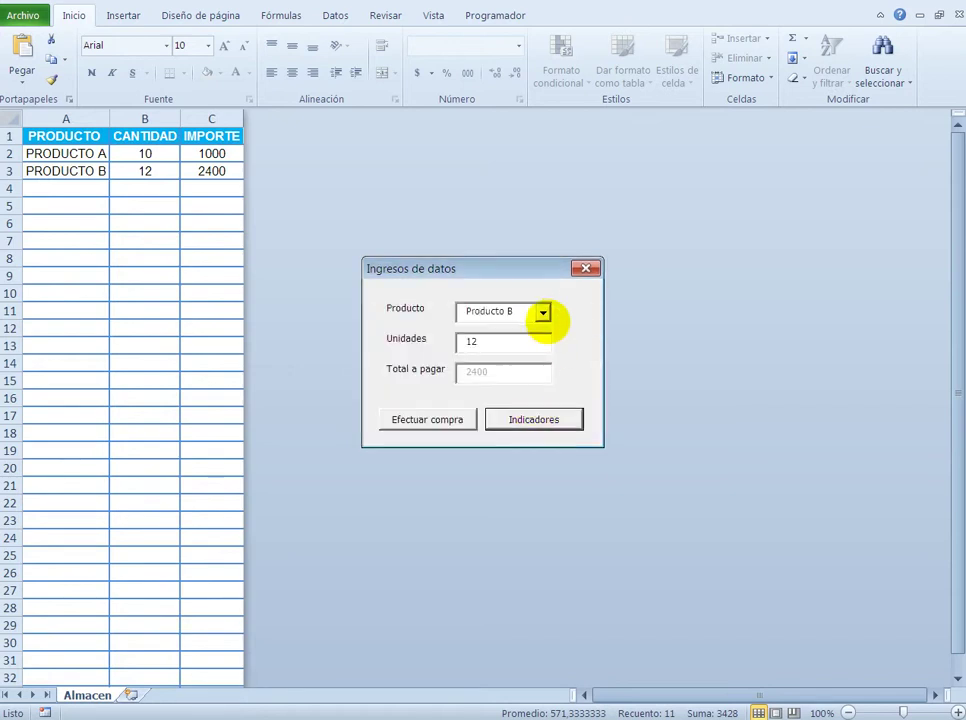
Record a purchase of 3 units of Producto C, bringing the count to 3 purchases
{"action": "left_click", "coordinate": [543, 313]}
{"action": "left_click", "coordinate": [528, 354]}
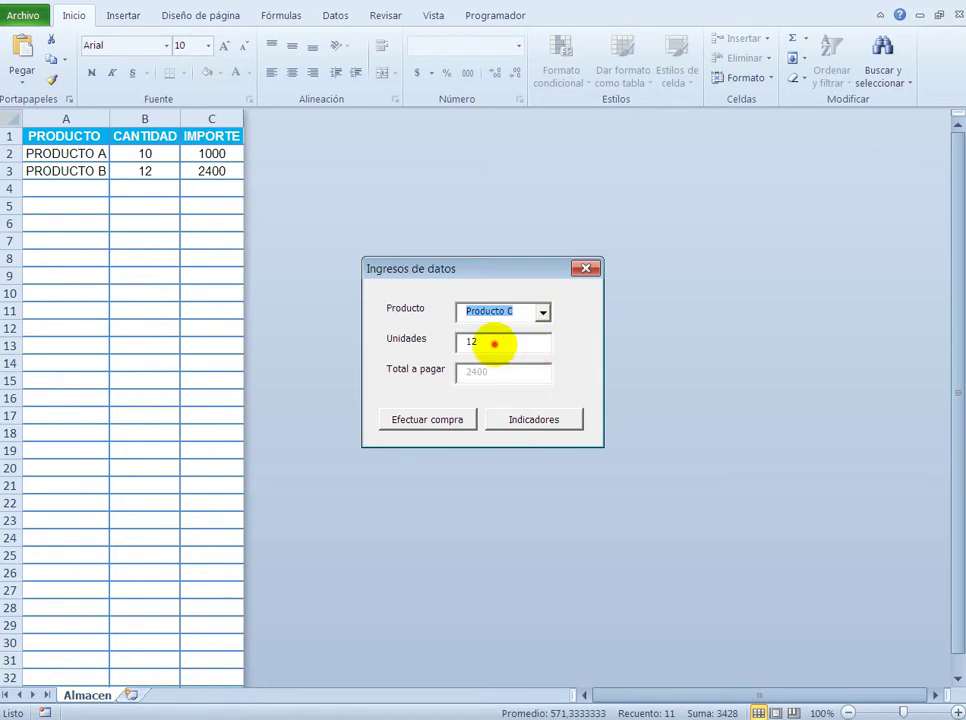
{"action": "left_click", "coordinate": [494, 343]}
{"action": "key", "text": "BackSpace"}
{"action": "type", "text": "3"}
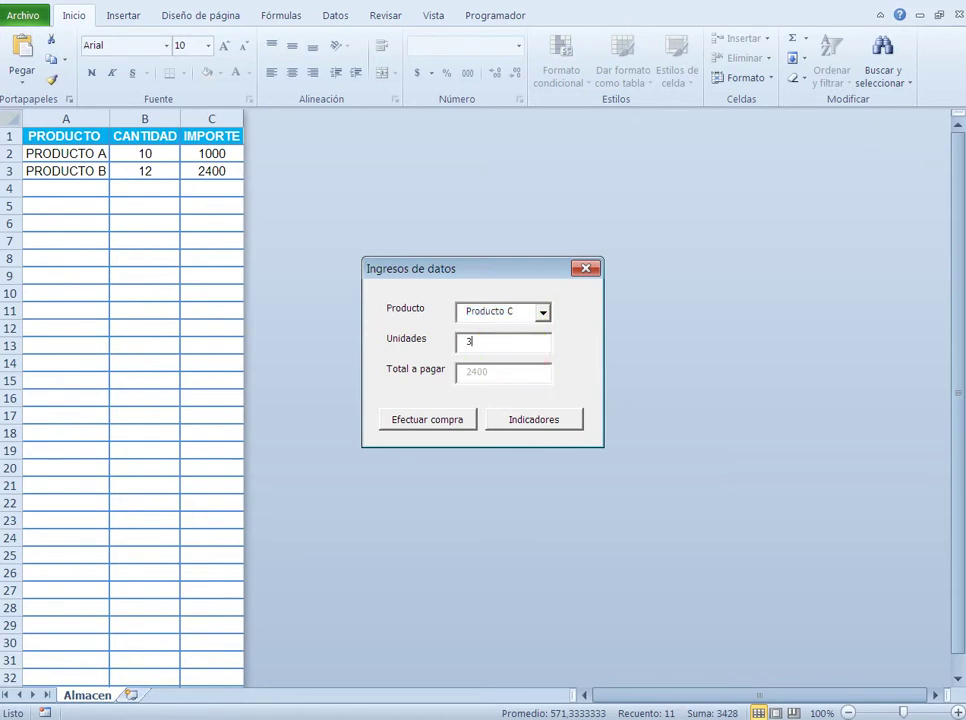
{"action": "left_click", "coordinate": [430, 419]}
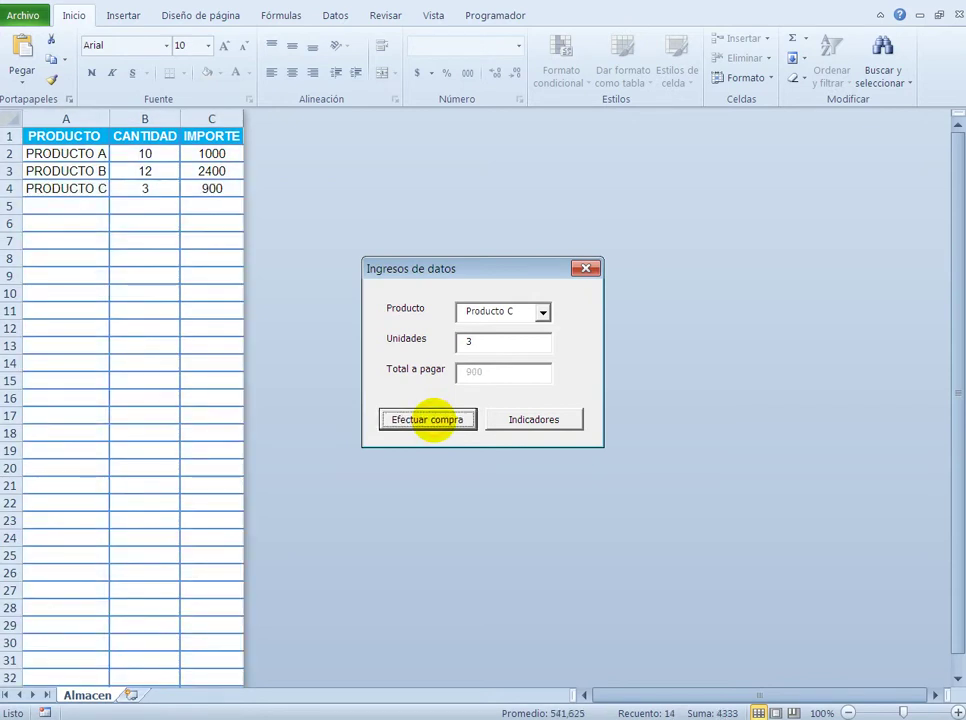
{"action": "left_click", "coordinate": [524, 419]}
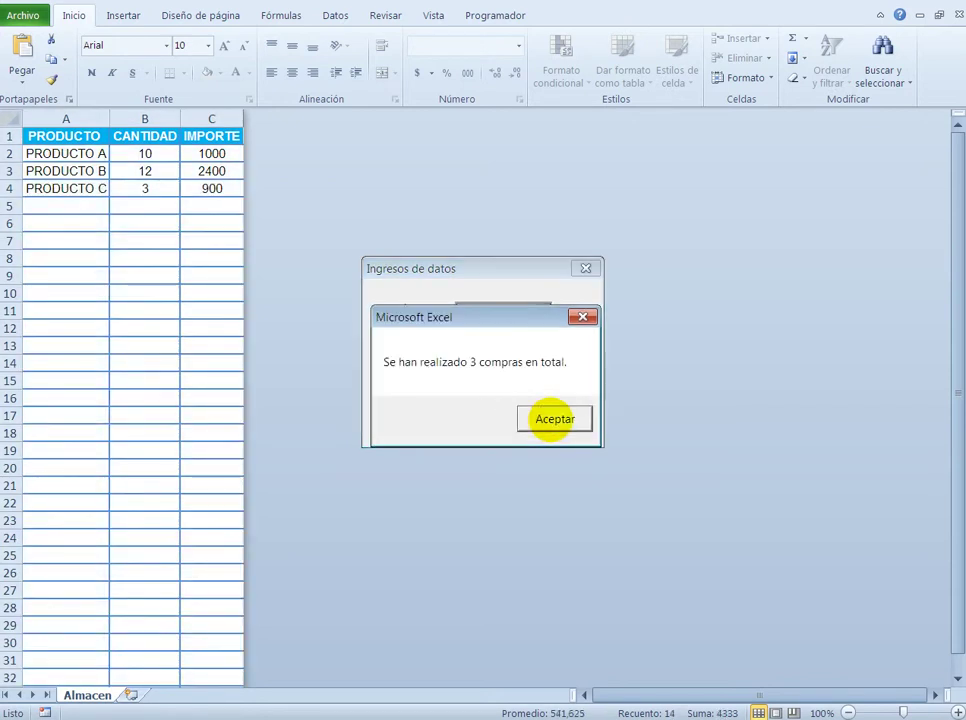
{"action": "left_click", "coordinate": [550, 418]}
Record a purchase of 89 units of Producto D in row 5
{"action": "left_click", "coordinate": [542, 312]}
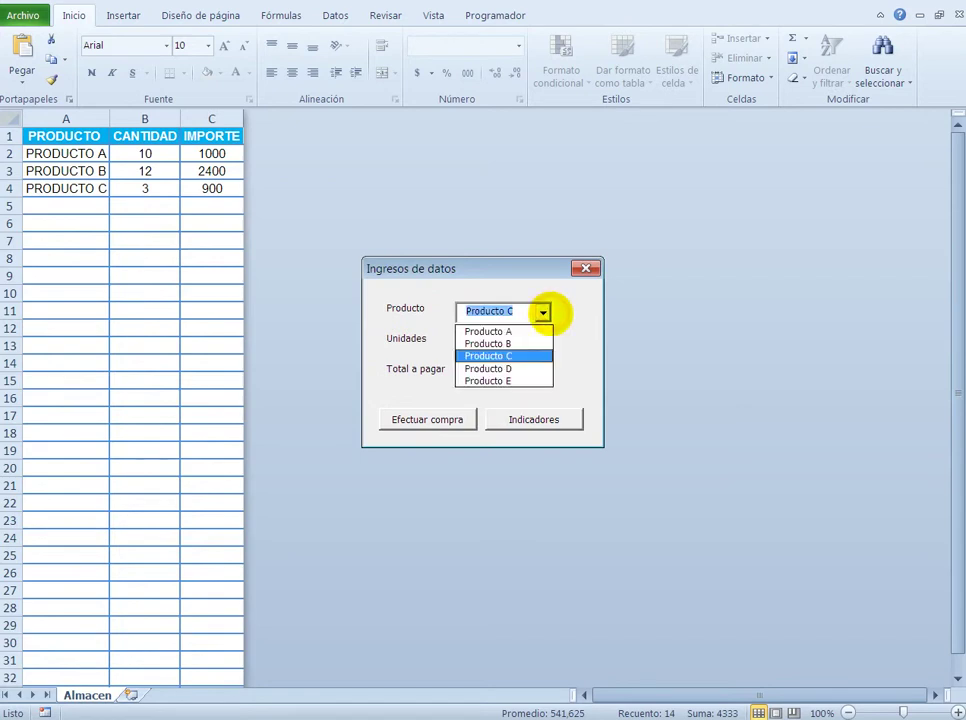
{"action": "left_click", "coordinate": [530, 368]}
{"action": "left_click", "coordinate": [496, 342]}
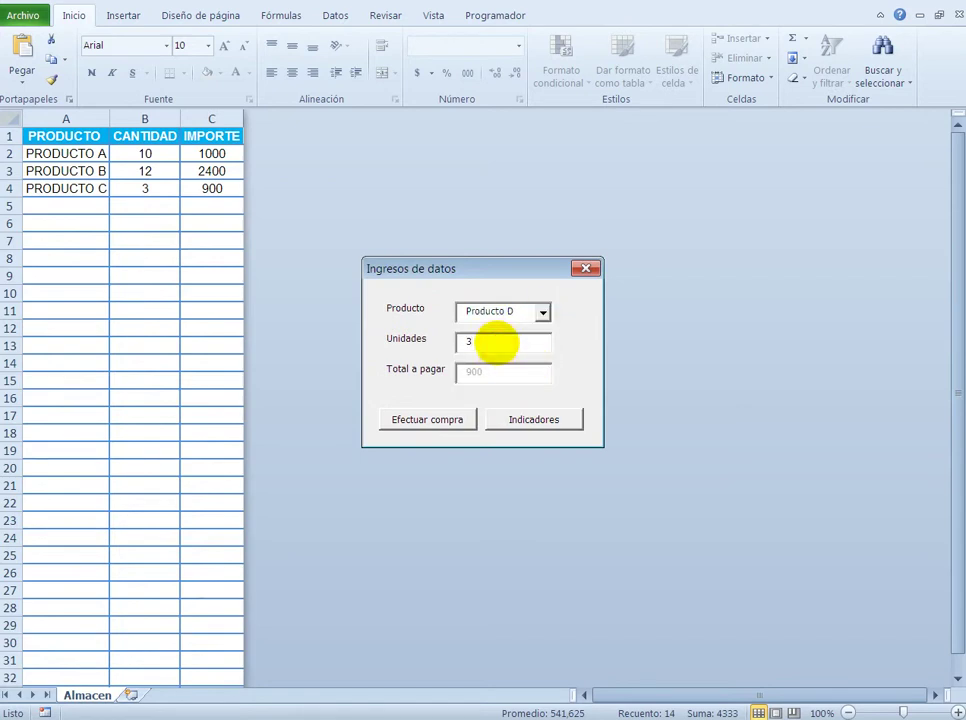
{"action": "key", "text": "BackSpace"}
{"action": "type", "text": "89"}
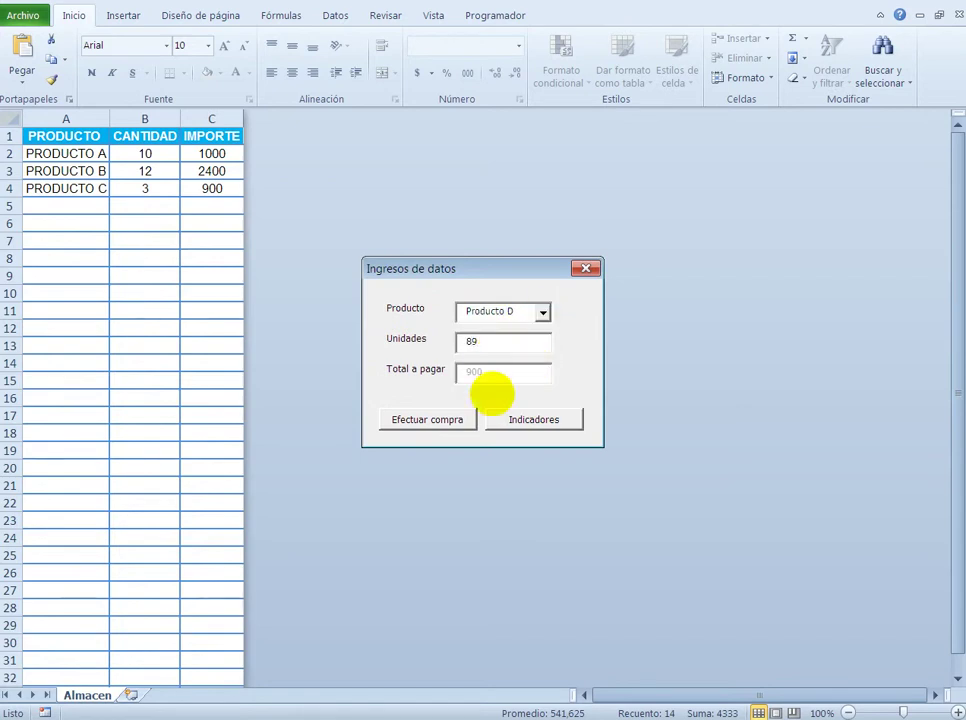
{"action": "left_click", "coordinate": [455, 420]}
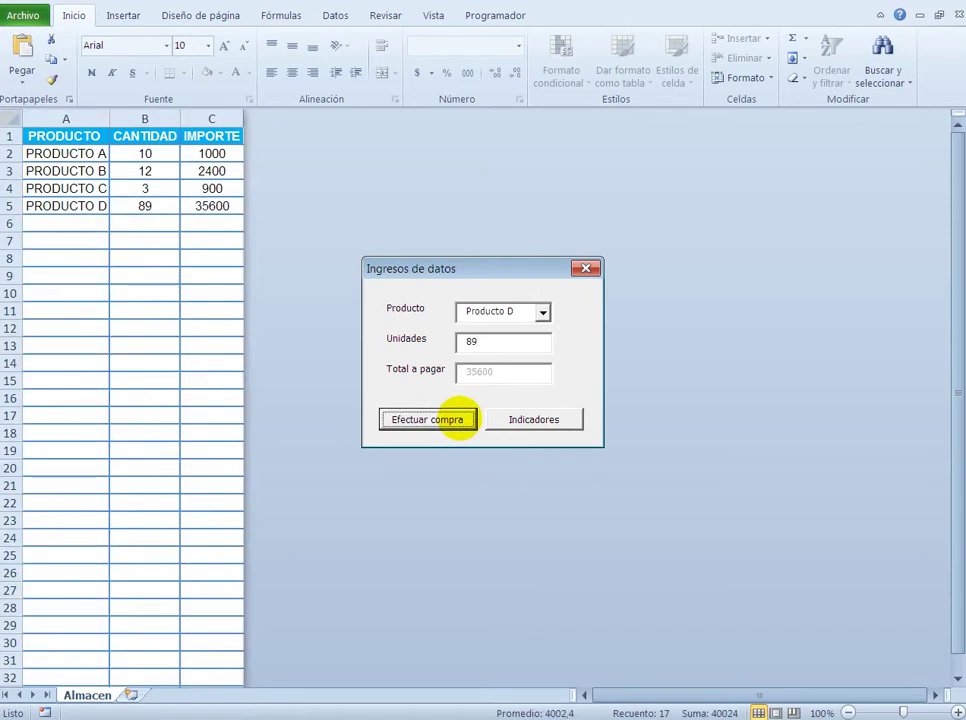
Record 100 units of Producto E and check the count reaches 5 purchases
{"action": "left_click", "coordinate": [542, 312]}
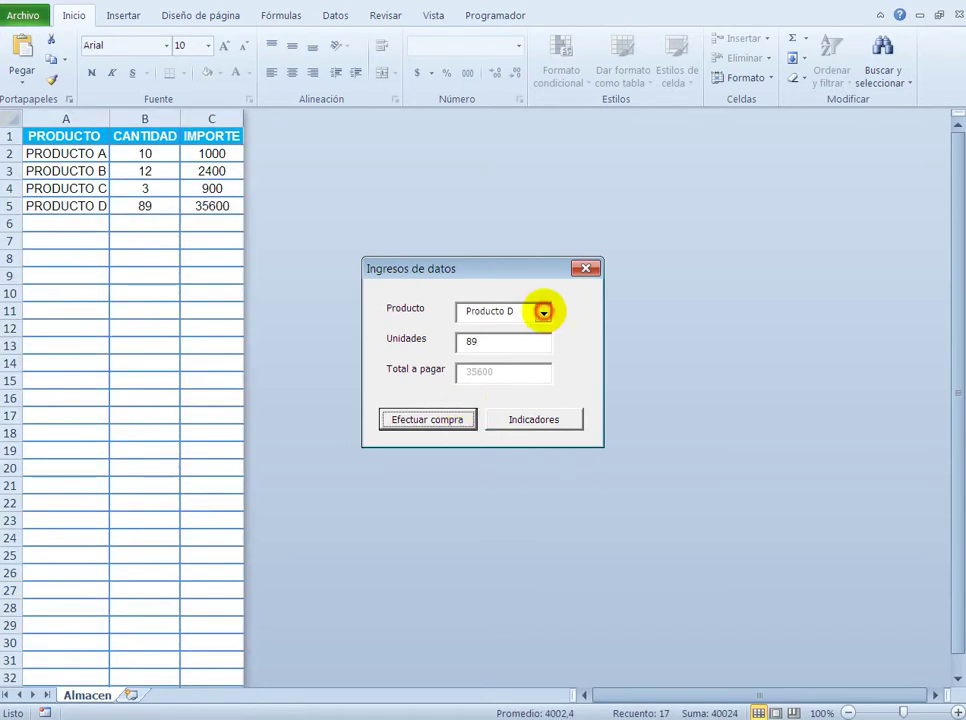
{"action": "left_click", "coordinate": [510, 380]}
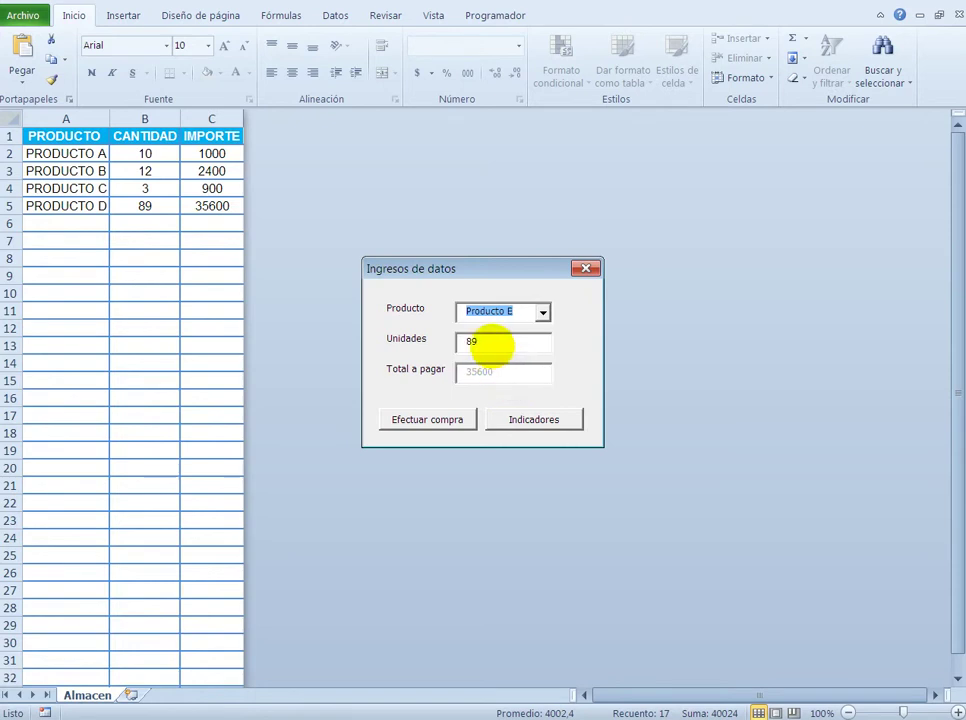
{"action": "left_click", "coordinate": [490, 341]}
{"action": "key", "text": "BackSpace"}
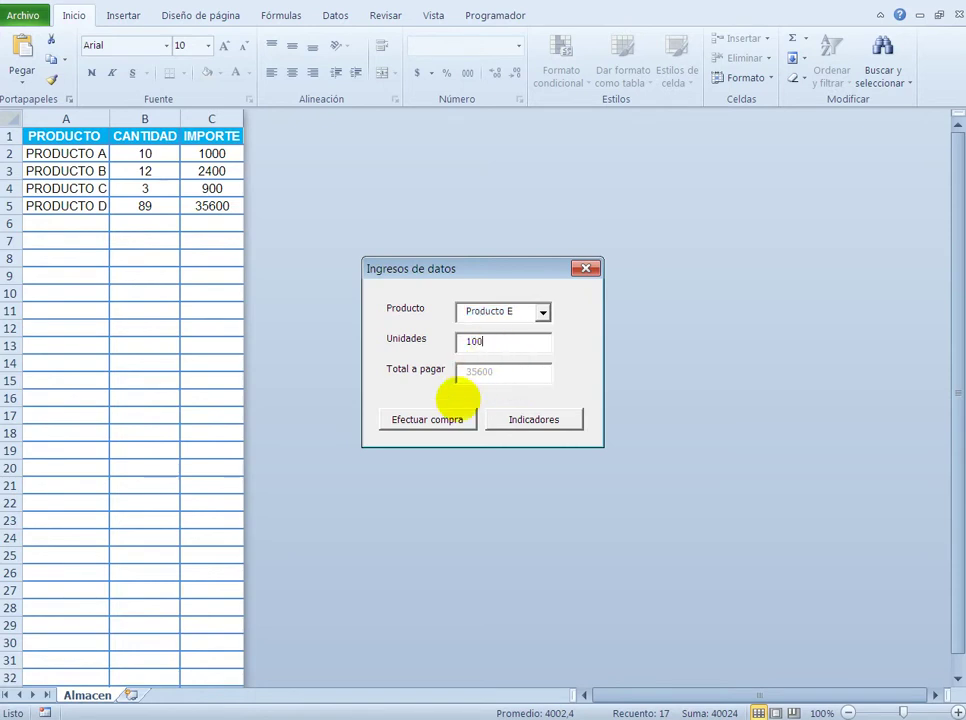
{"action": "left_click", "coordinate": [432, 419]}
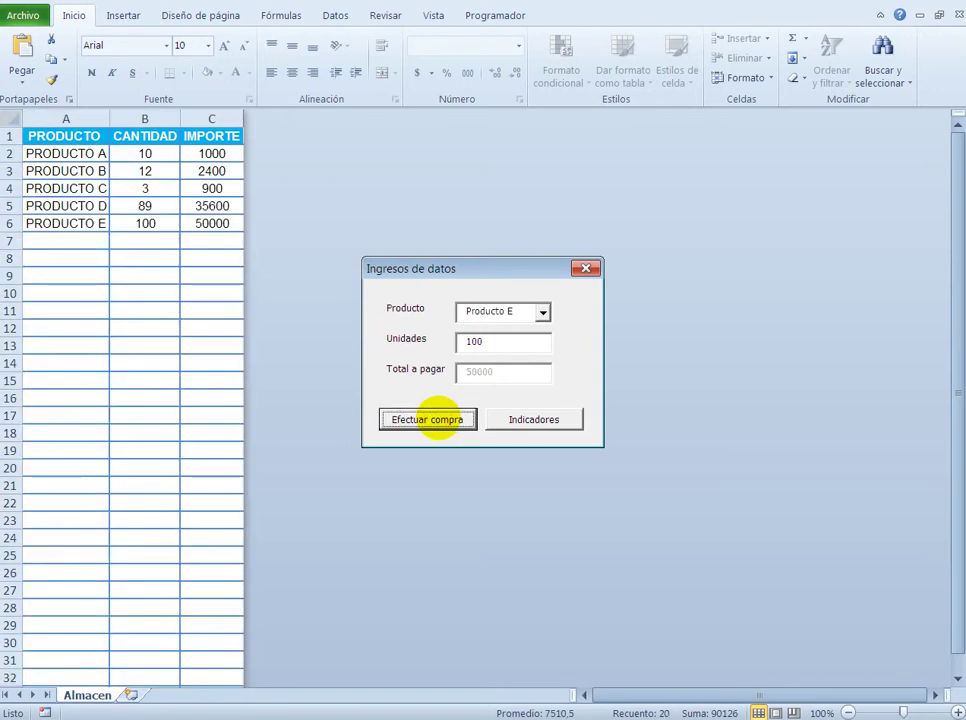
{"action": "left_click", "coordinate": [533, 419]}
Try purchases of 0 and -1 units and confirm the purchase count stays at 5
{"action": "left_click", "coordinate": [537, 419]}
{"action": "double_click", "coordinate": [494, 341]}
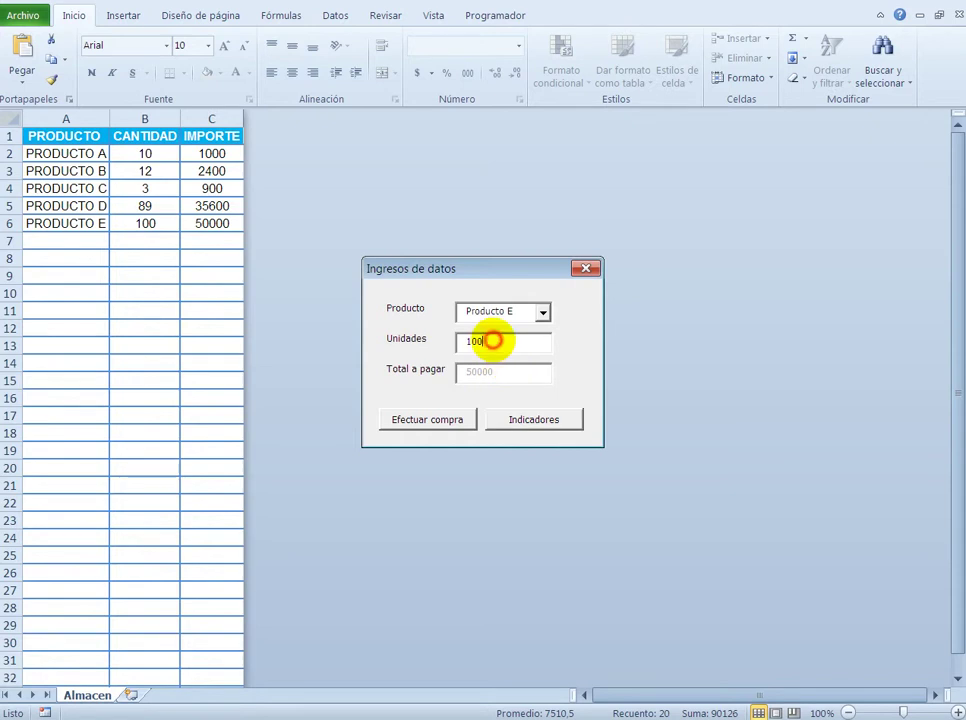
{"action": "key", "text": "BackSpace"}
{"action": "type", "text": "0"}
{"action": "left_click", "coordinate": [460, 423]}
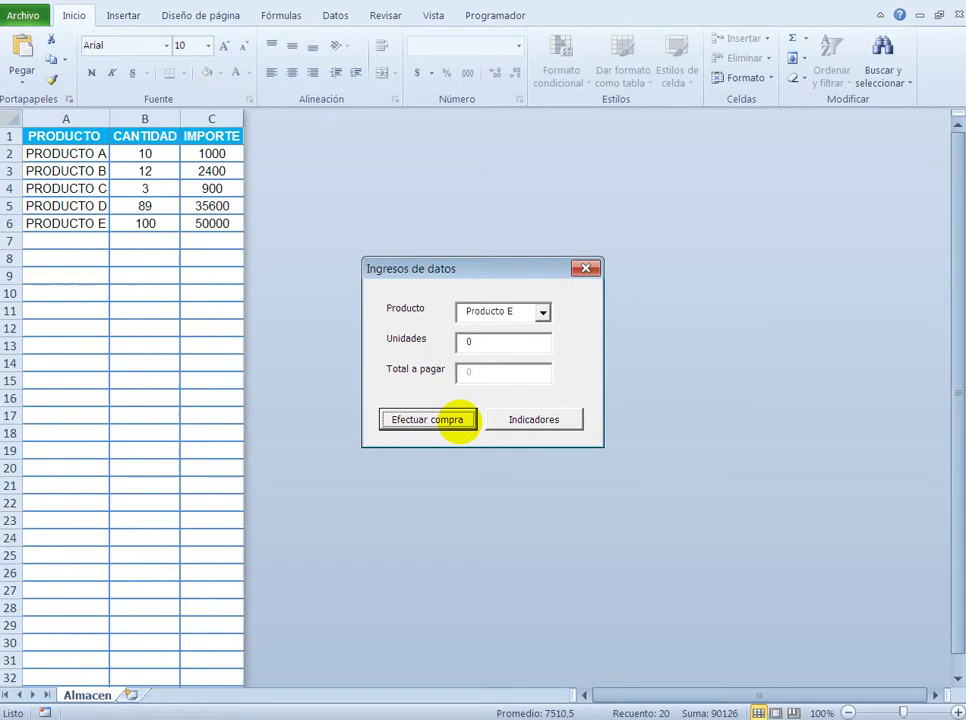
{"action": "left_click", "coordinate": [549, 418]}
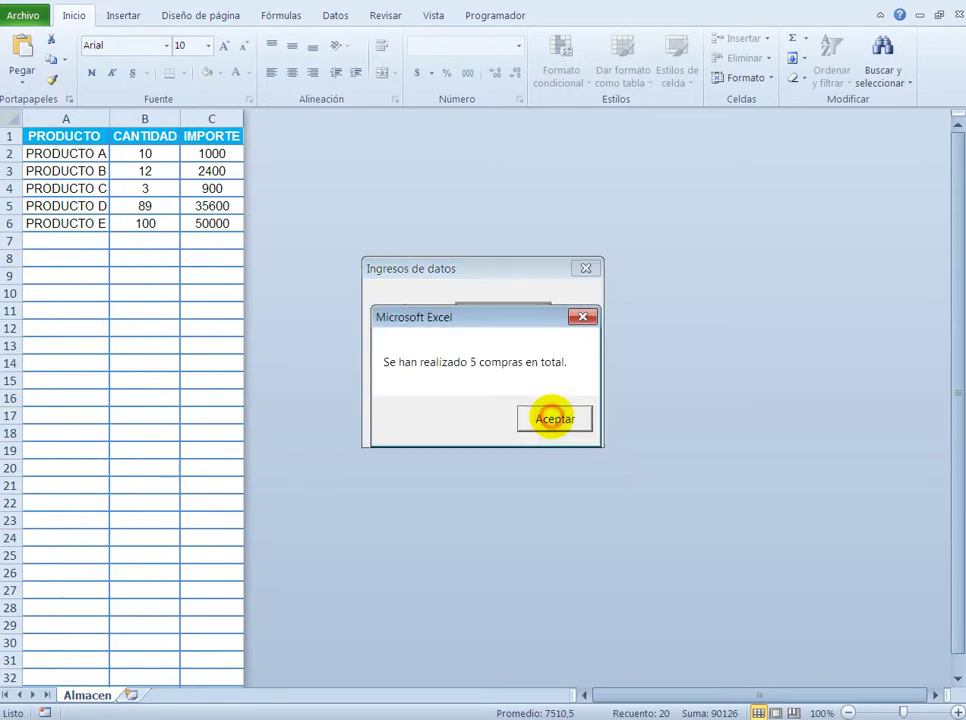
{"action": "left_click", "coordinate": [554, 418]}
{"action": "double_click", "coordinate": [468, 342]}
{"action": "type", "text": "1"}
{"action": "left_click", "coordinate": [455, 420]}
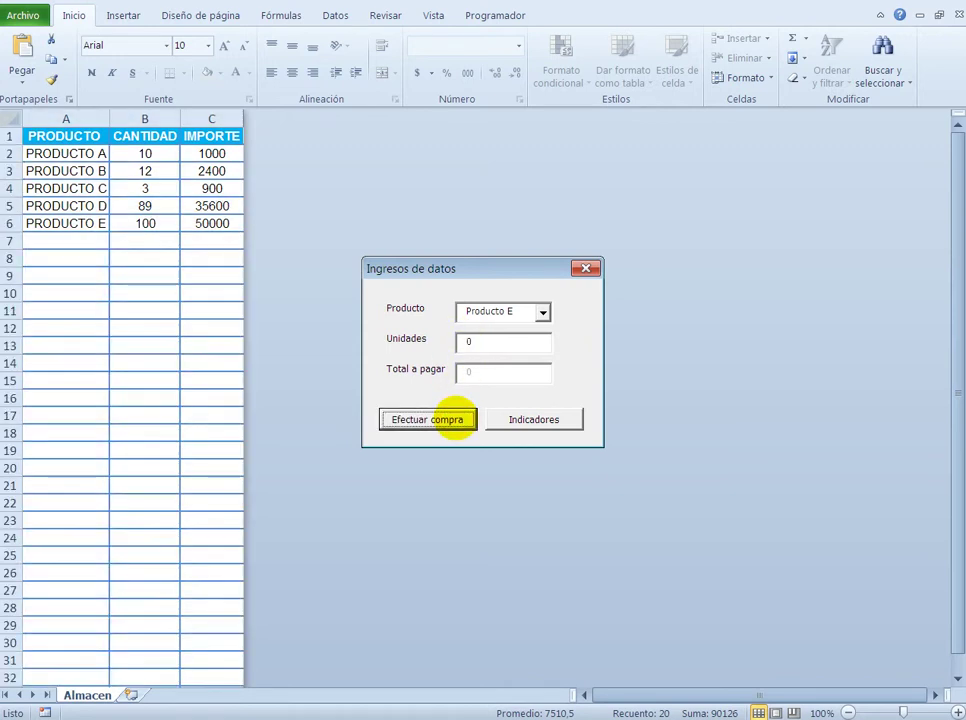
{"action": "left_click", "coordinate": [533, 419]}
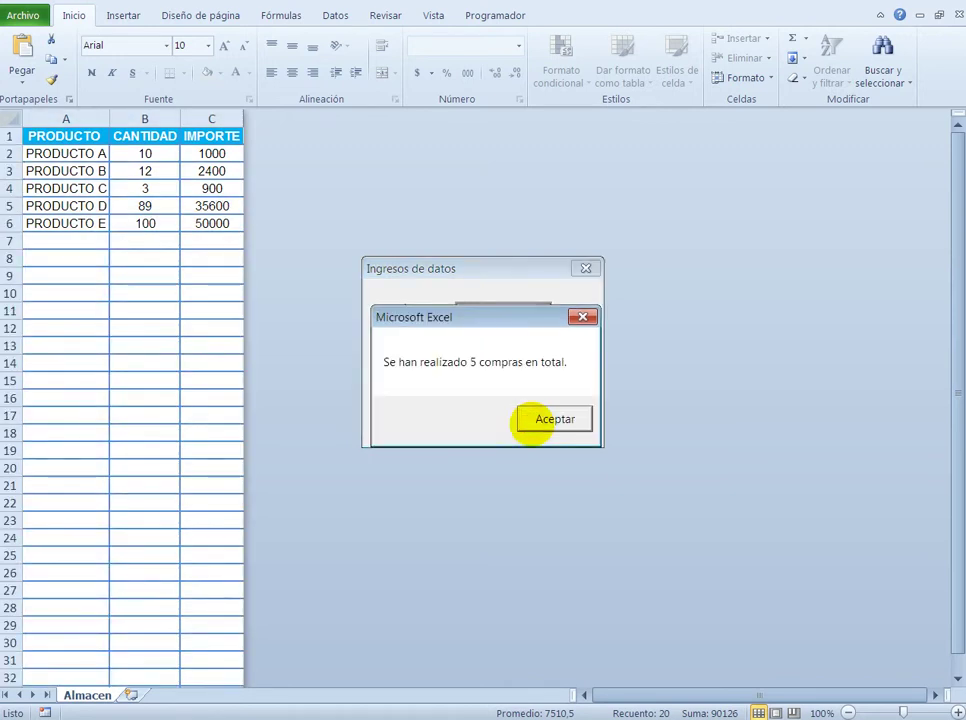
{"action": "left_click", "coordinate": [531, 423]}
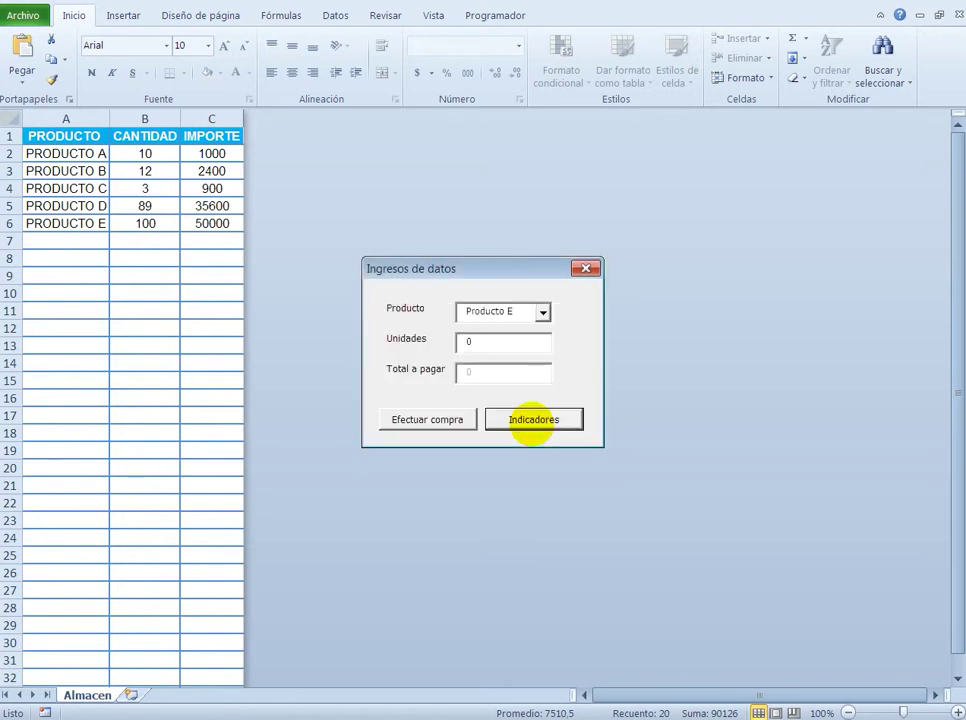
Try a fractional 2.5-unit purchase of Producto B and confirm it is rejected
{"action": "double_click", "coordinate": [487, 341]}
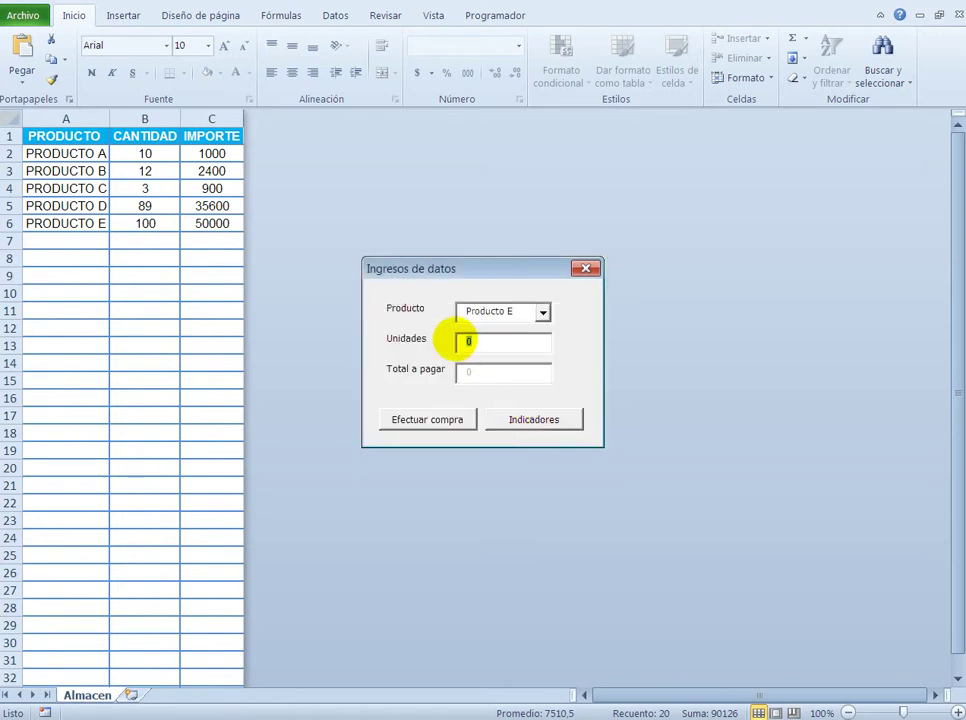
{"action": "type", "text": "2.5"}
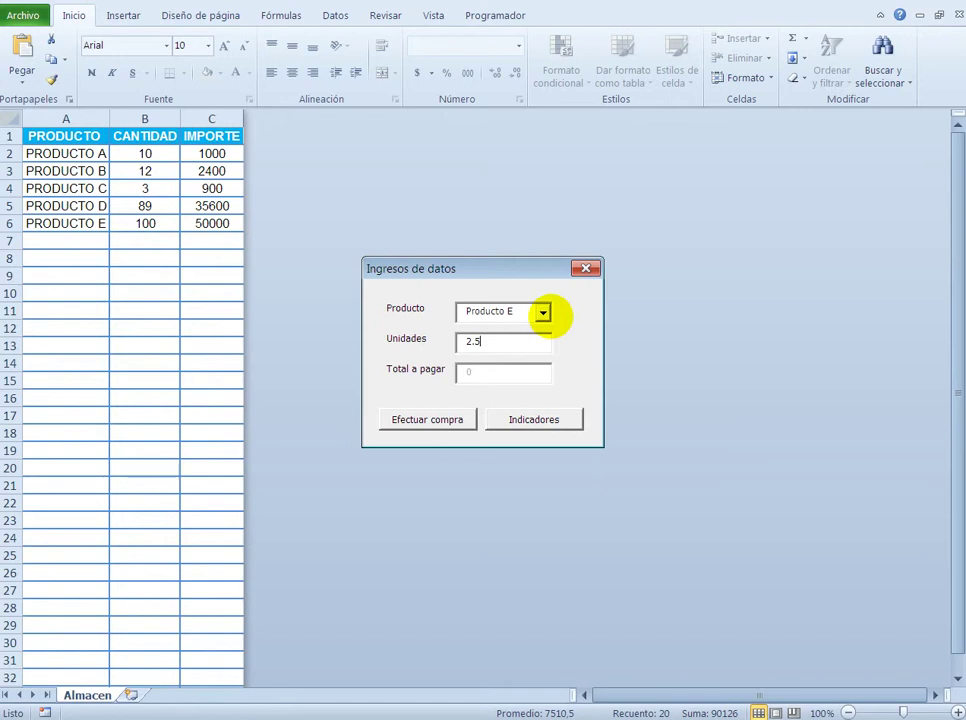
{"action": "left_click", "coordinate": [542, 312]}
{"action": "left_click", "coordinate": [527, 343]}
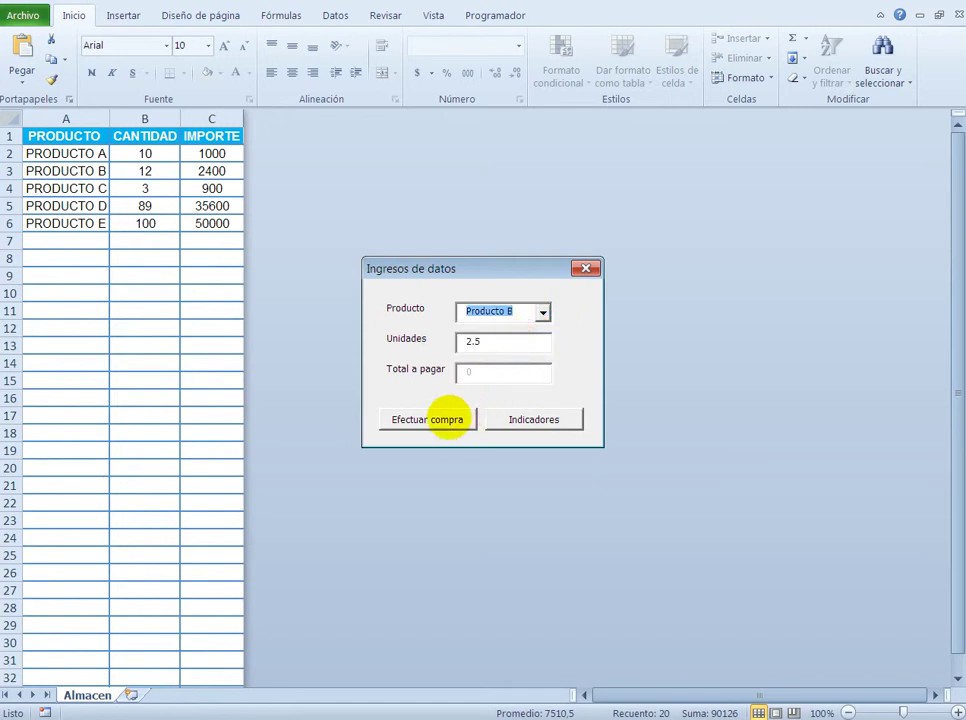
{"action": "left_click", "coordinate": [440, 418]}
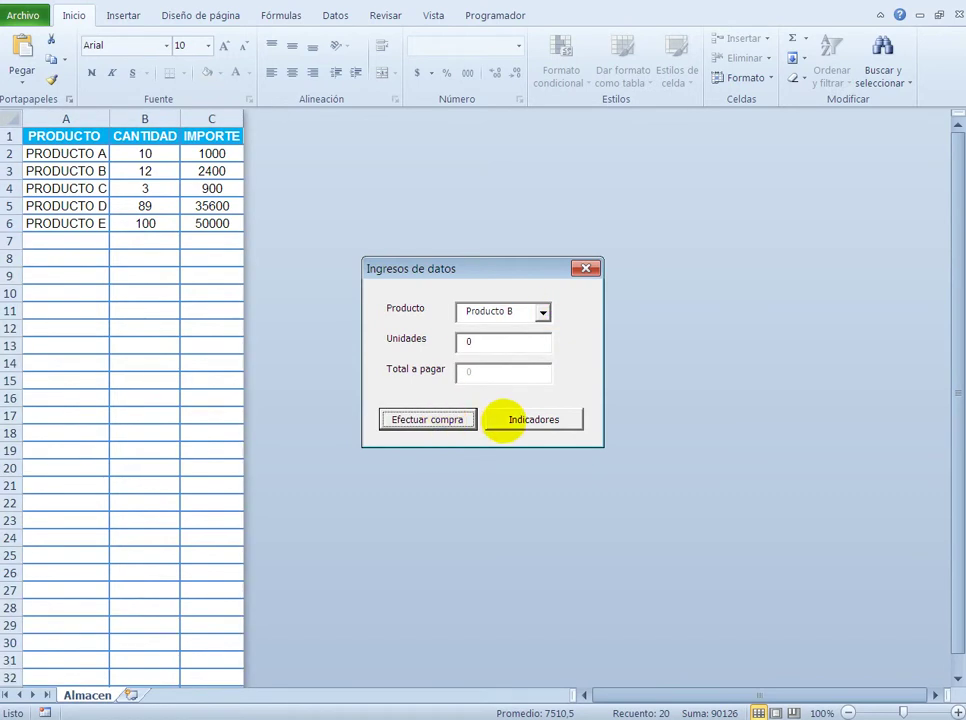
{"action": "left_click", "coordinate": [502, 419]}
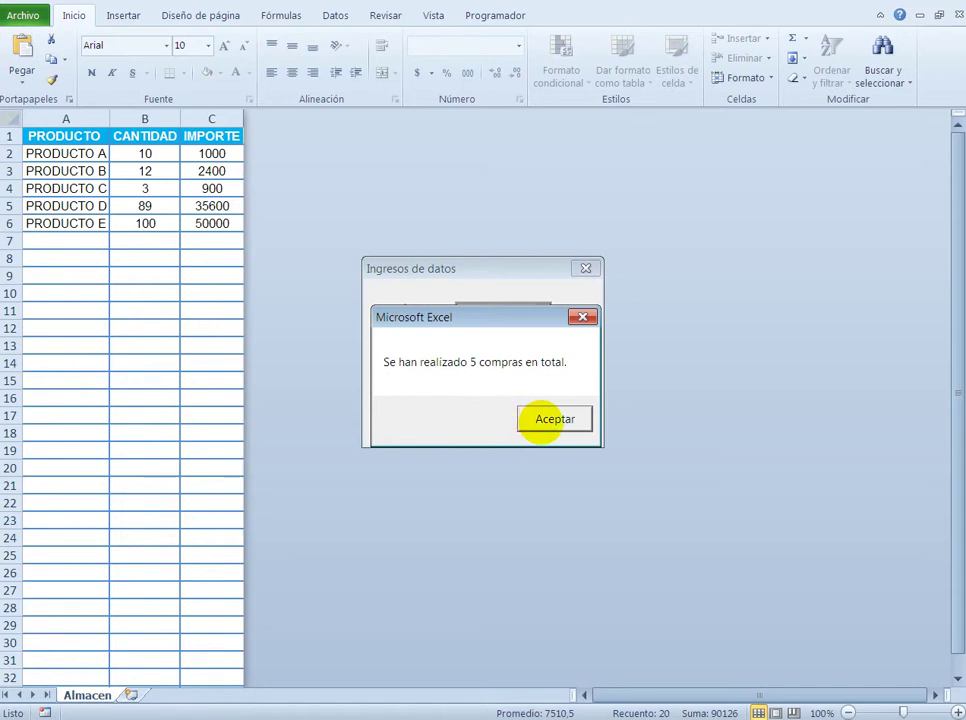
{"action": "left_click", "coordinate": [541, 418]}
Record 14 units of Producto B and check the count is now 6
{"action": "left_click_drag", "start_coordinate": [490, 341], "coordinate": [469, 341]}
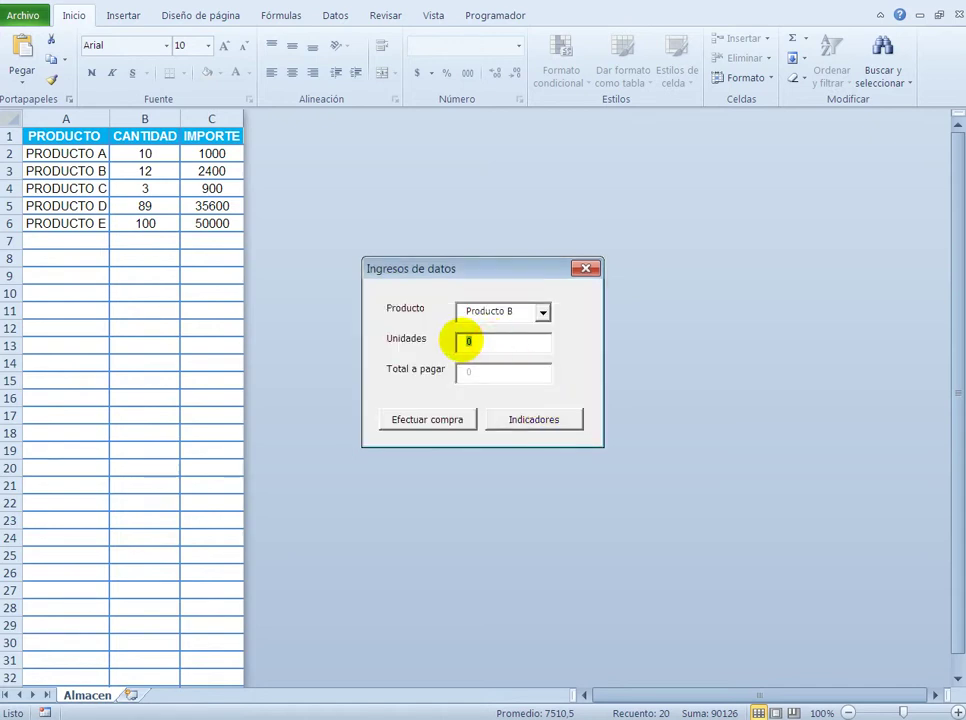
{"action": "type", "text": "14"}
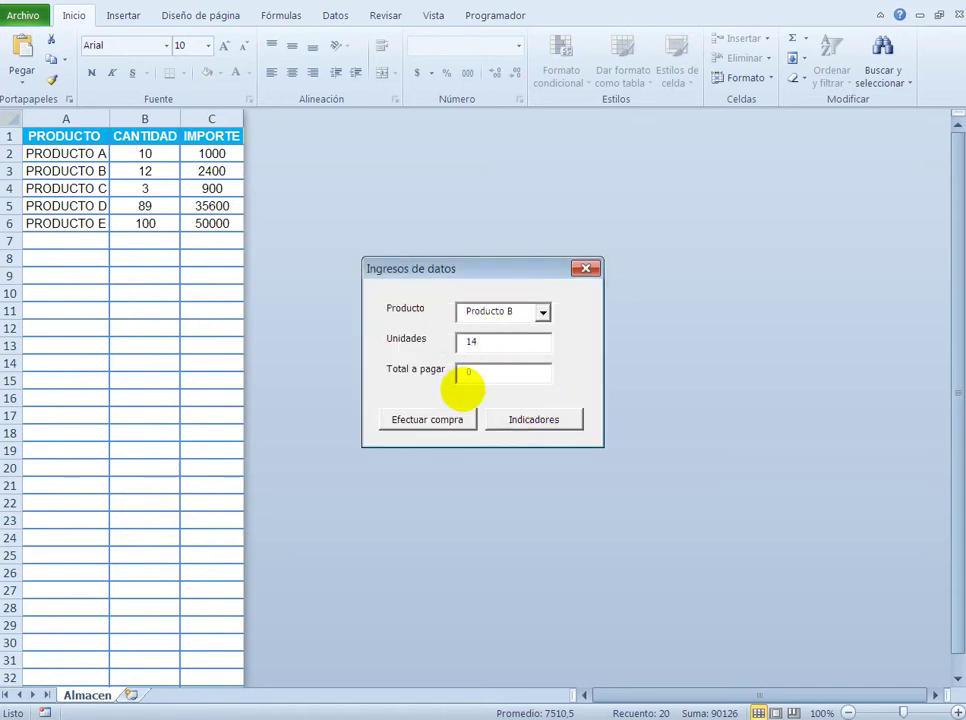
{"action": "left_click", "coordinate": [430, 424]}
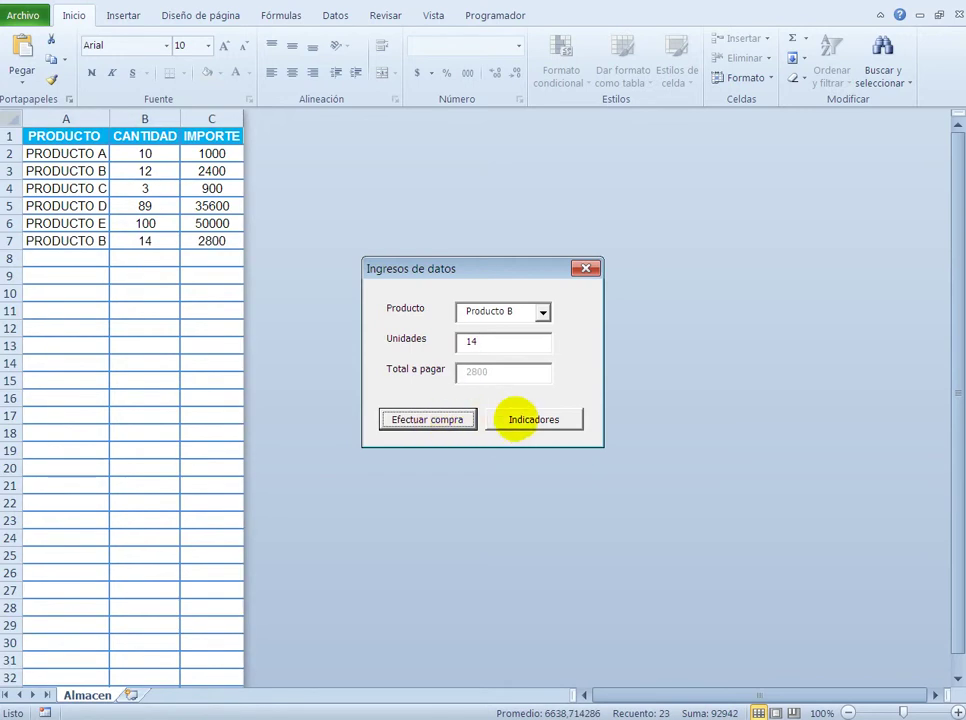
{"action": "left_click", "coordinate": [535, 419]}
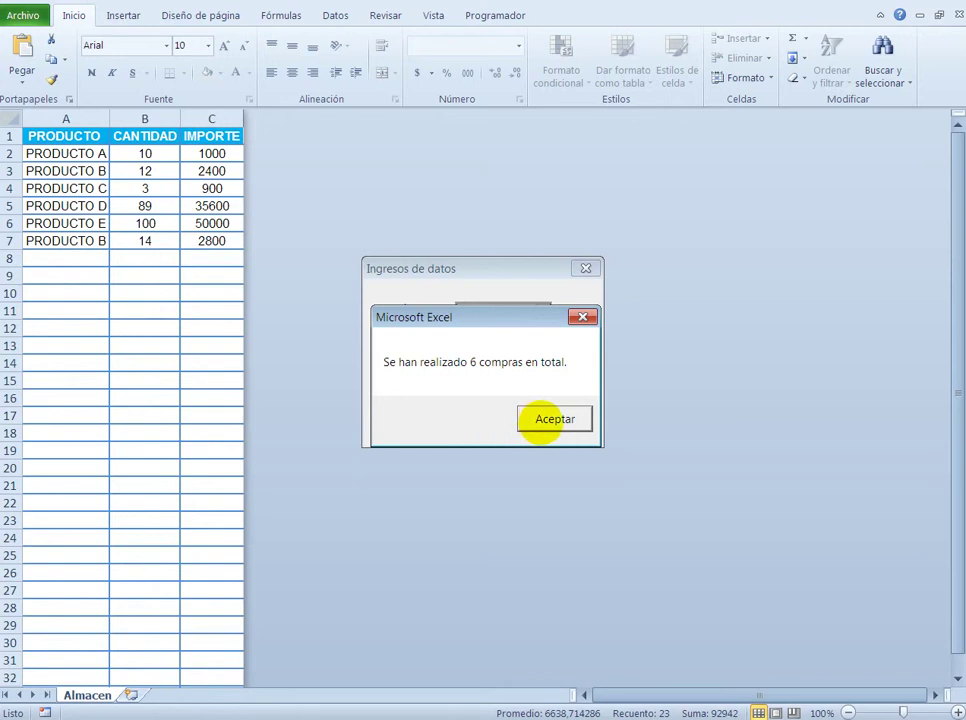
Close the data-entry form and view ThisWorkbook's Workbook_Open code in a maximized Visual Basic editor
{"action": "left_click", "coordinate": [551, 420]}
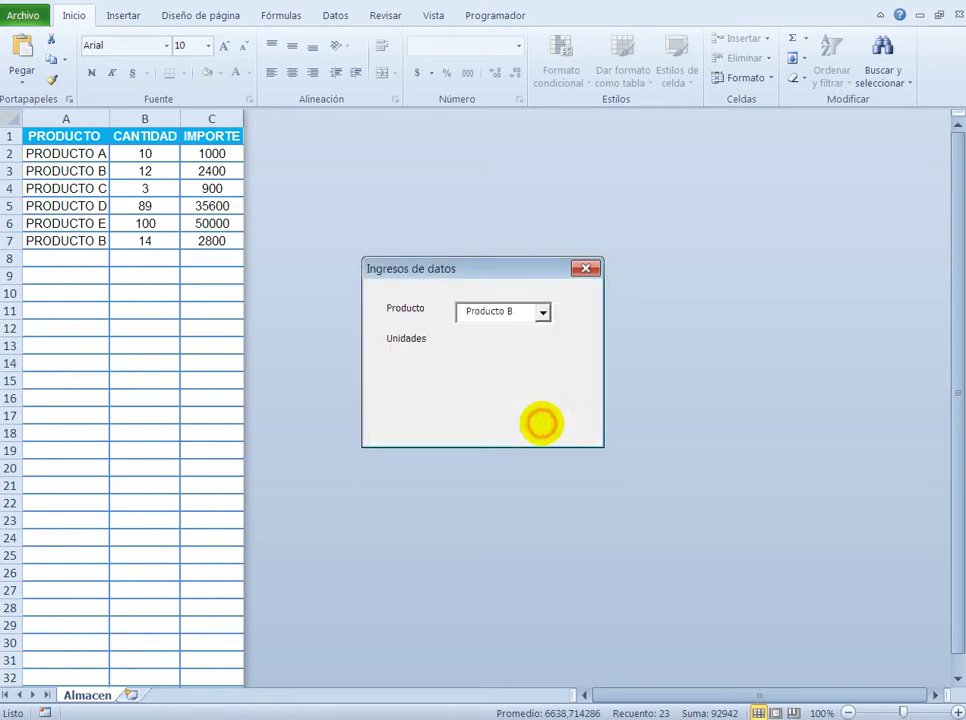
{"action": "left_click", "coordinate": [585, 268]}
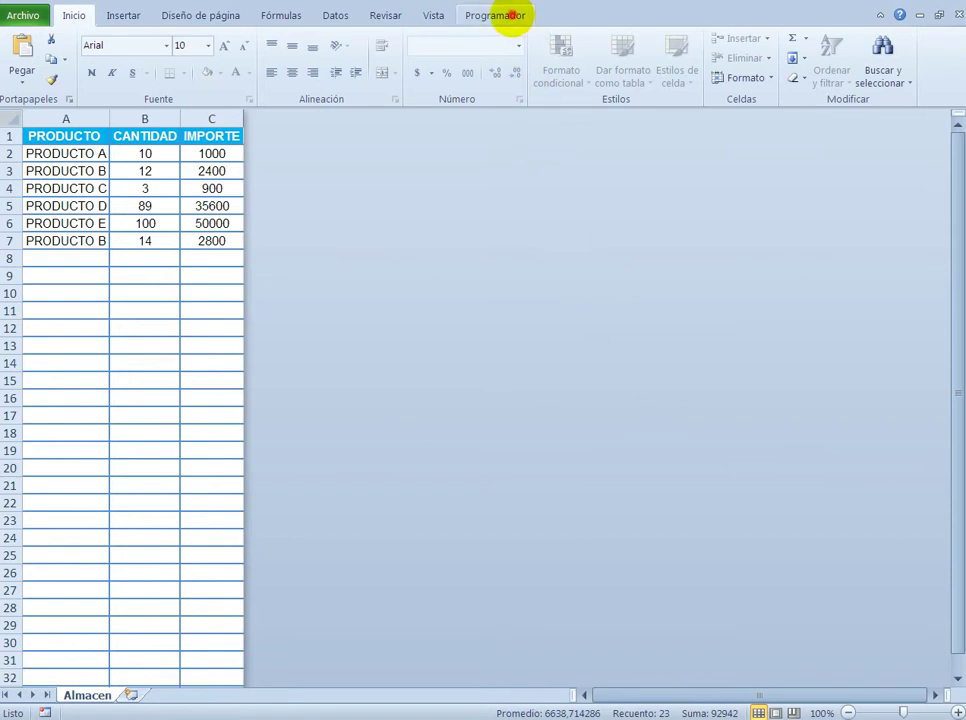
{"action": "left_click", "coordinate": [505, 15]}
{"action": "left_click", "coordinate": [18, 58]}
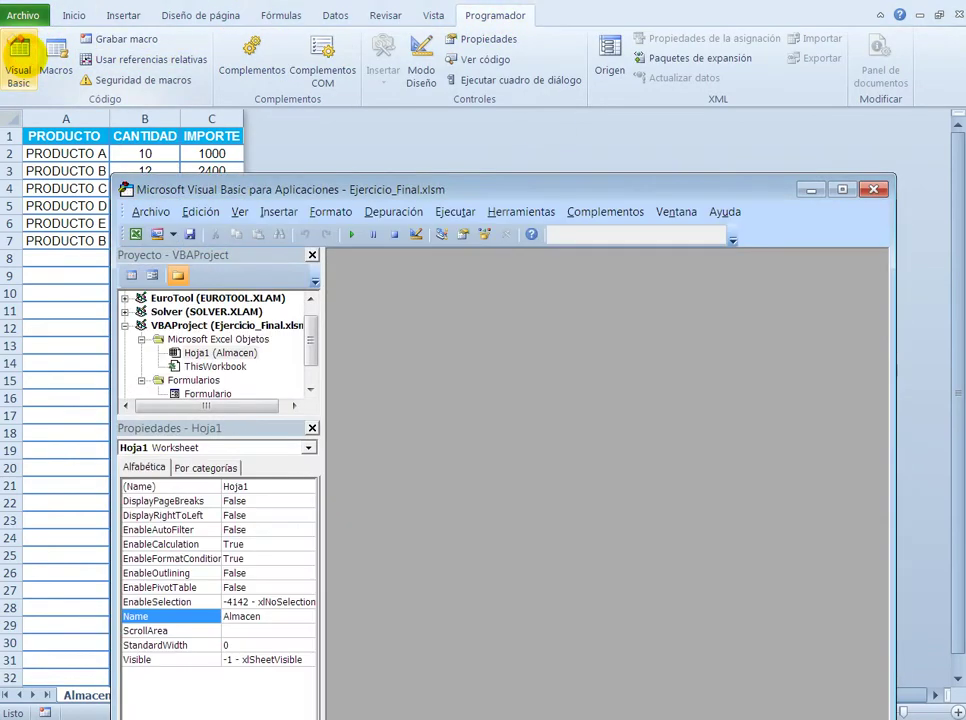
{"action": "left_click", "coordinate": [841, 190]}
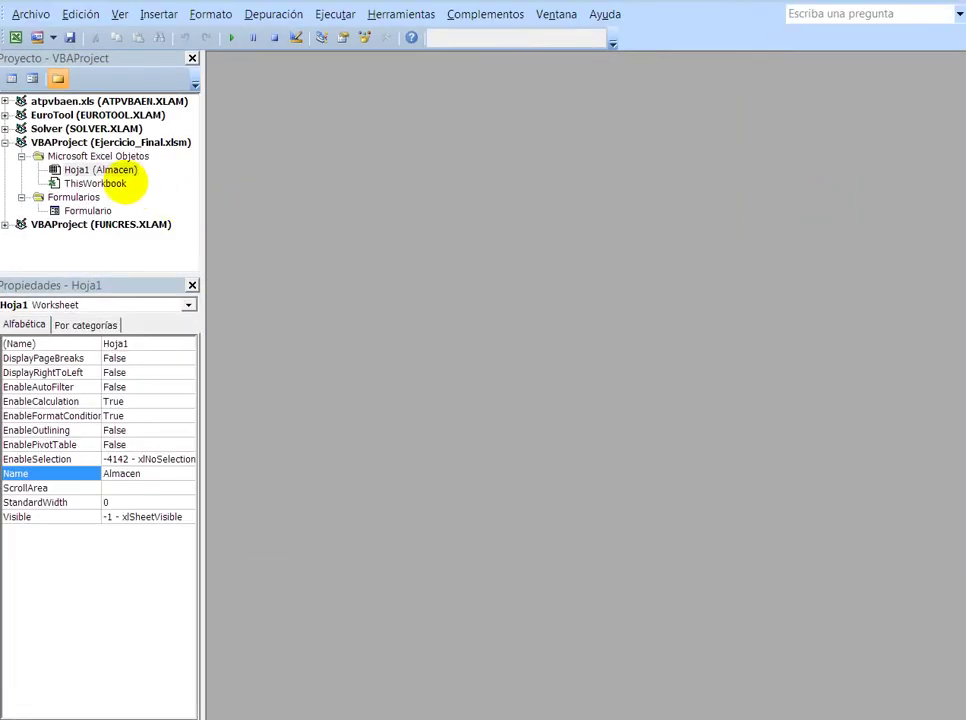
{"action": "left_click", "coordinate": [100, 184]}
{"action": "double_click", "coordinate": [100, 184]}
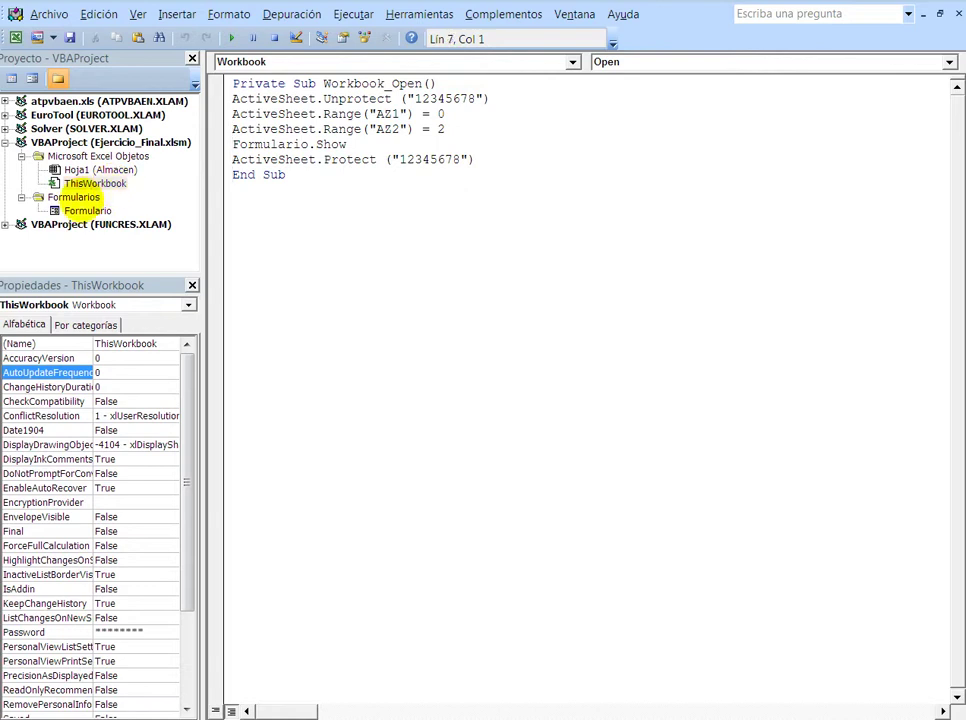
Open the Comprar_Click code behind the Formulario form's Efectuar compra button
{"action": "left_click", "coordinate": [80, 211]}
{"action": "double_click", "coordinate": [80, 211]}
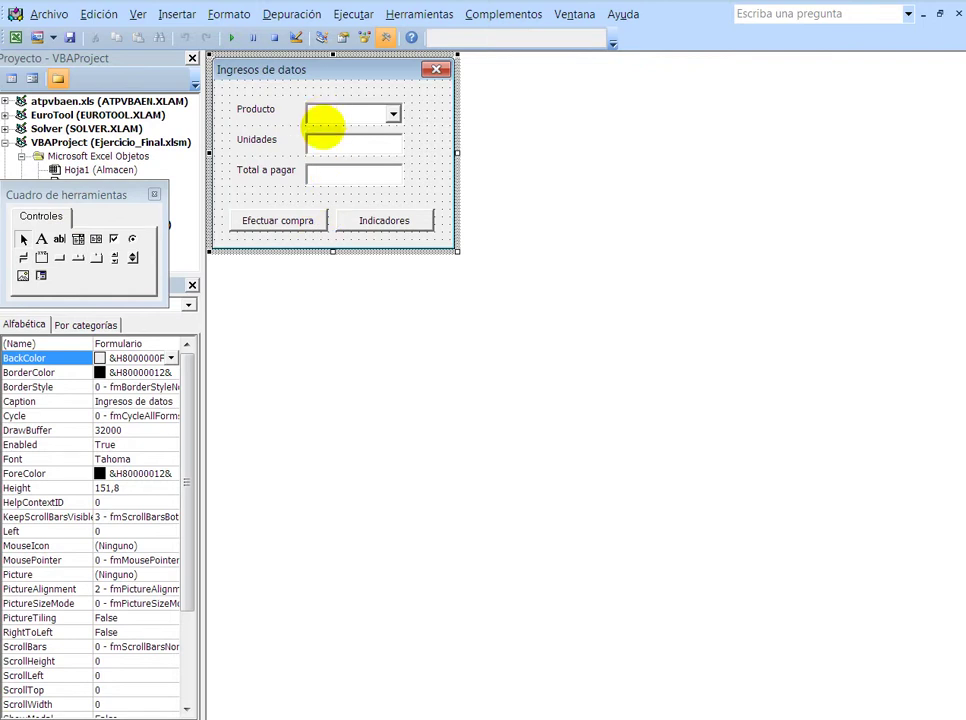
{"action": "left_click", "coordinate": [295, 221]}
{"action": "double_click", "coordinate": [292, 222]}
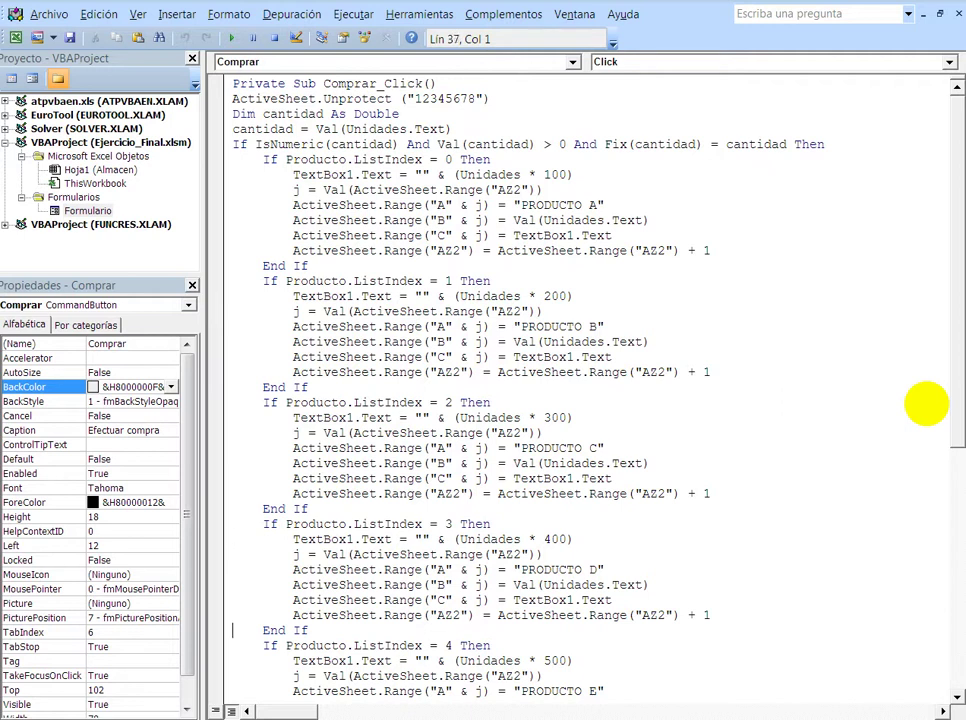
Read through Comprar_Click and Indicadores_Click down to UserForm_Initialize
{"action": "key", "text": "Down"}
{"action": "key", "text": "Down"}
{"action": "key", "text": "Down"}
{"action": "key", "text": "Down"}
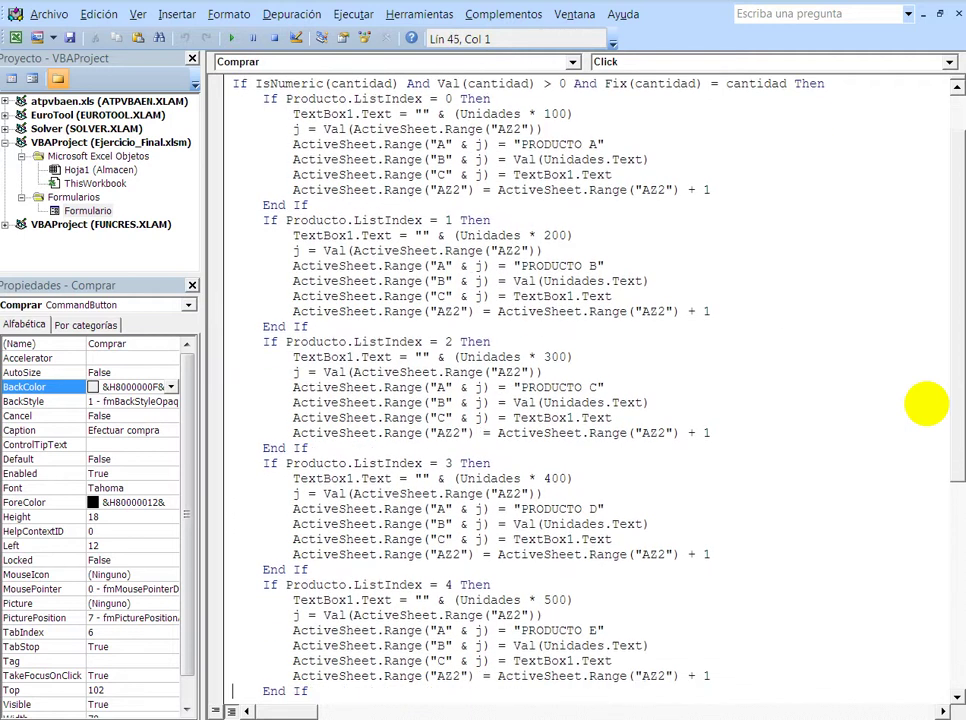
{"action": "key", "text": "Down"}
{"action": "key", "text": "Down"}
{"action": "key", "text": "Down"}
{"action": "key", "text": "Down"}
{"action": "key", "text": "Down"}
{"action": "key", "text": "Down"}
{"action": "key", "text": "Down"}
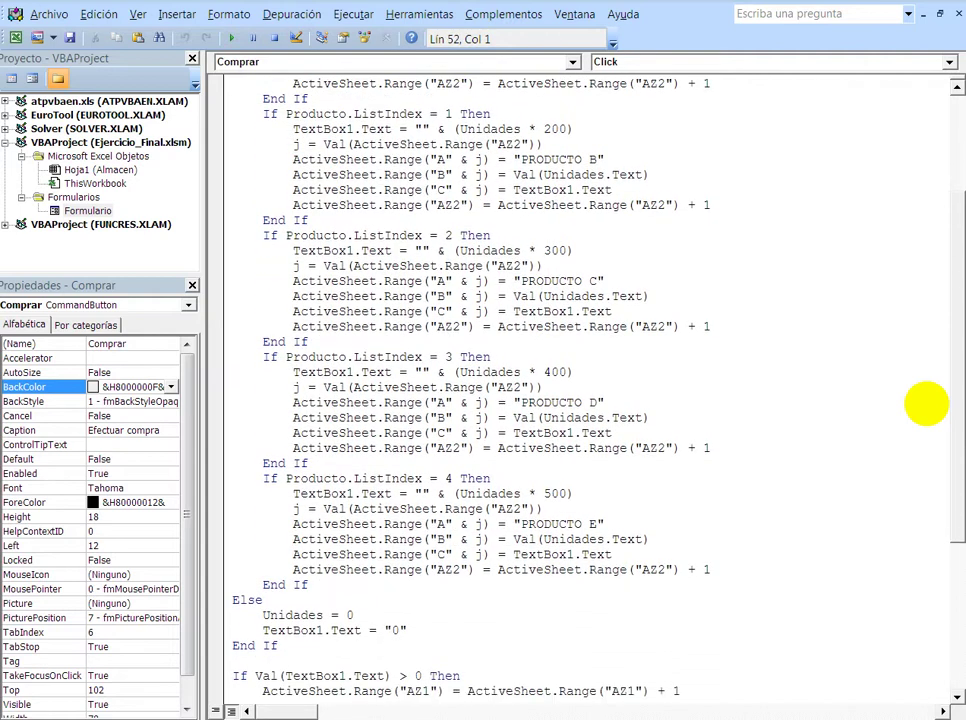
{"action": "key", "text": "Down"}
{"action": "key", "text": "Down"}
{"action": "key", "text": "Down"}
{"action": "key", "text": "Down"}
{"action": "key", "text": "Down"}
{"action": "key", "text": "Down"}
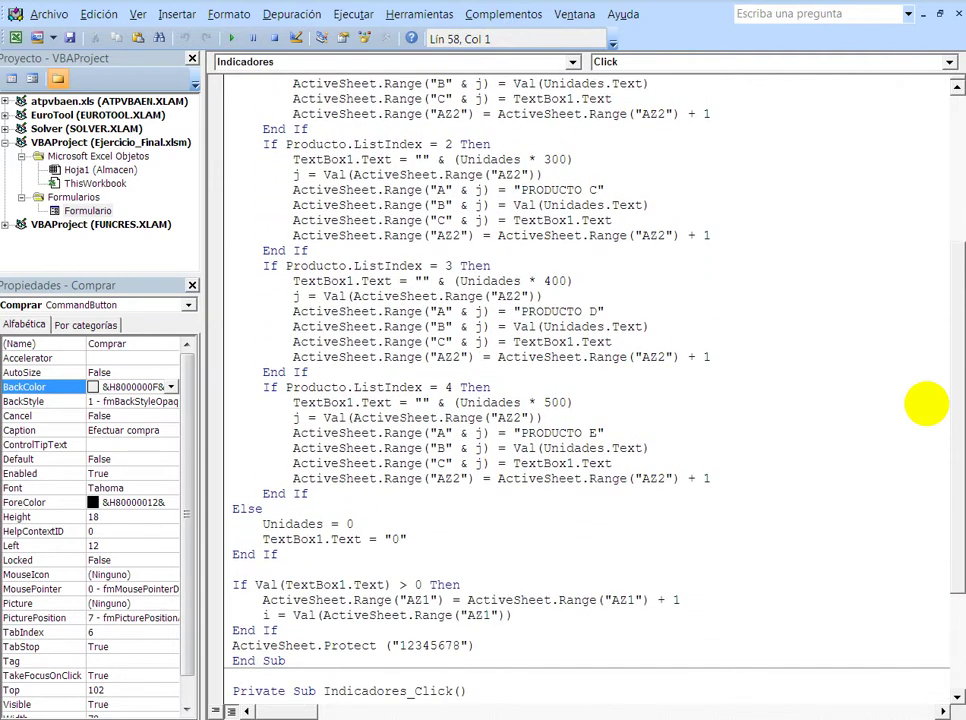
{"action": "key", "text": "Down"}
{"action": "key", "text": "Down"}
{"action": "key", "text": "Down"}
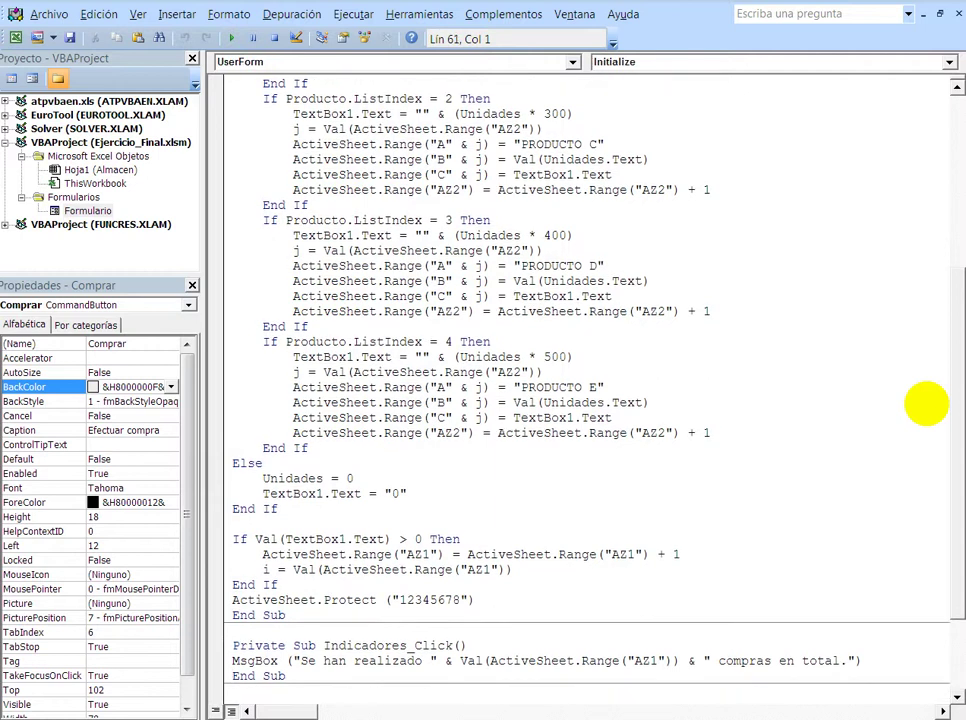
{"action": "key", "text": "Down"}
{"action": "key", "text": "Down"}
{"action": "key", "text": "Down"}
{"action": "key", "text": "Down"}
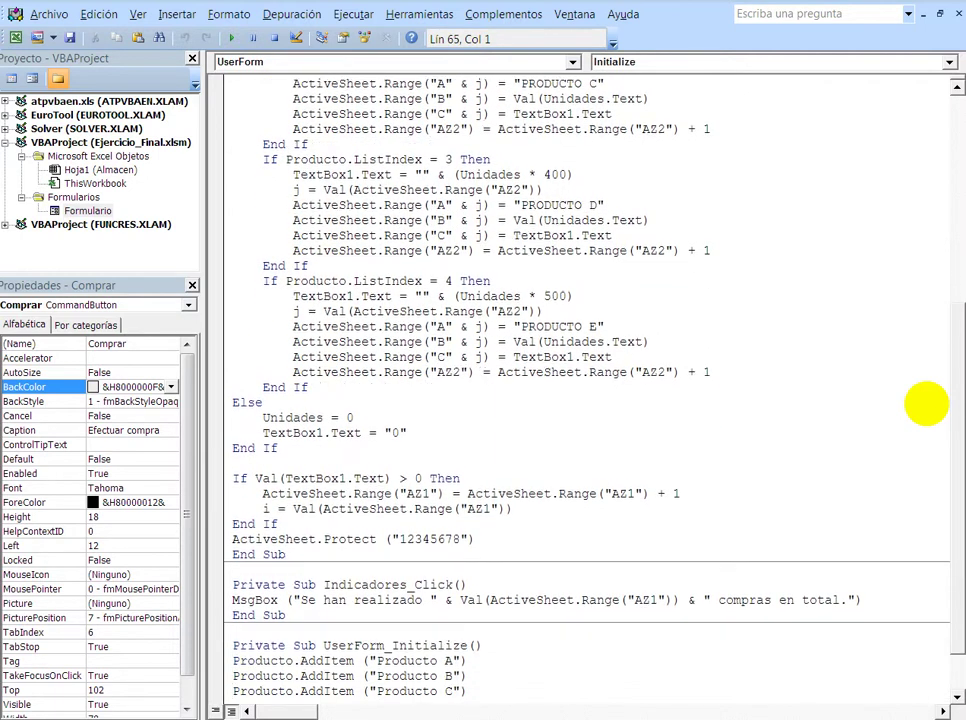
{"action": "key", "text": "Down"}
{"action": "key", "text": "Down"}
{"action": "key", "text": "Down"}
{"action": "key", "text": "Down"}
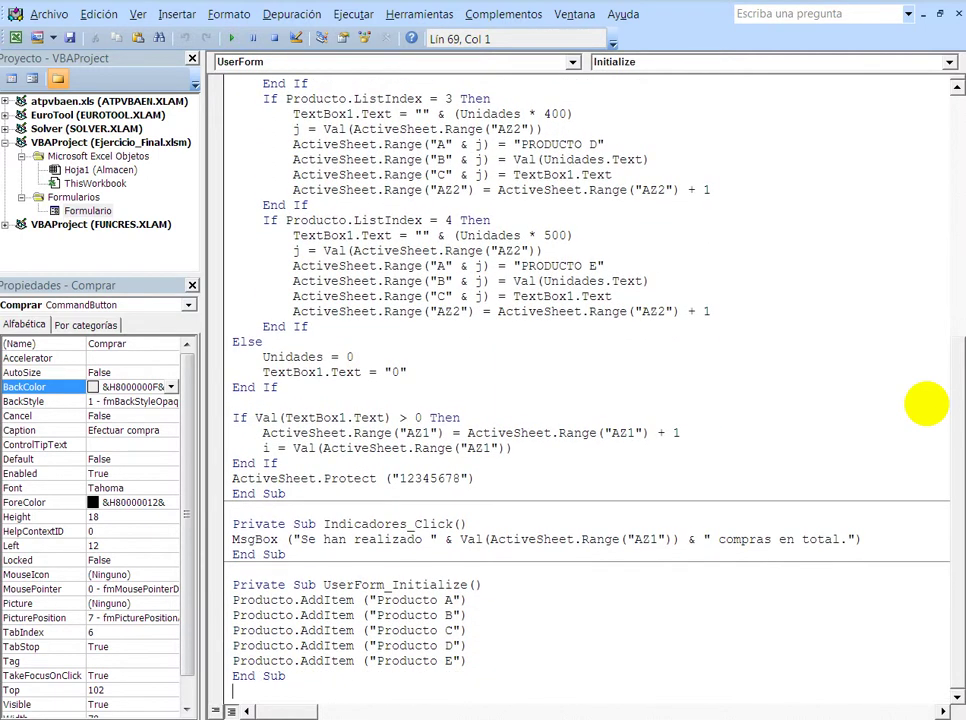
{"action": "scroll", "coordinate": [934, 410], "scroll_direction": "up", "scroll_amount": 2}
{"action": "scroll", "coordinate": [934, 410], "scroll_direction": "up", "scroll_amount": 5}
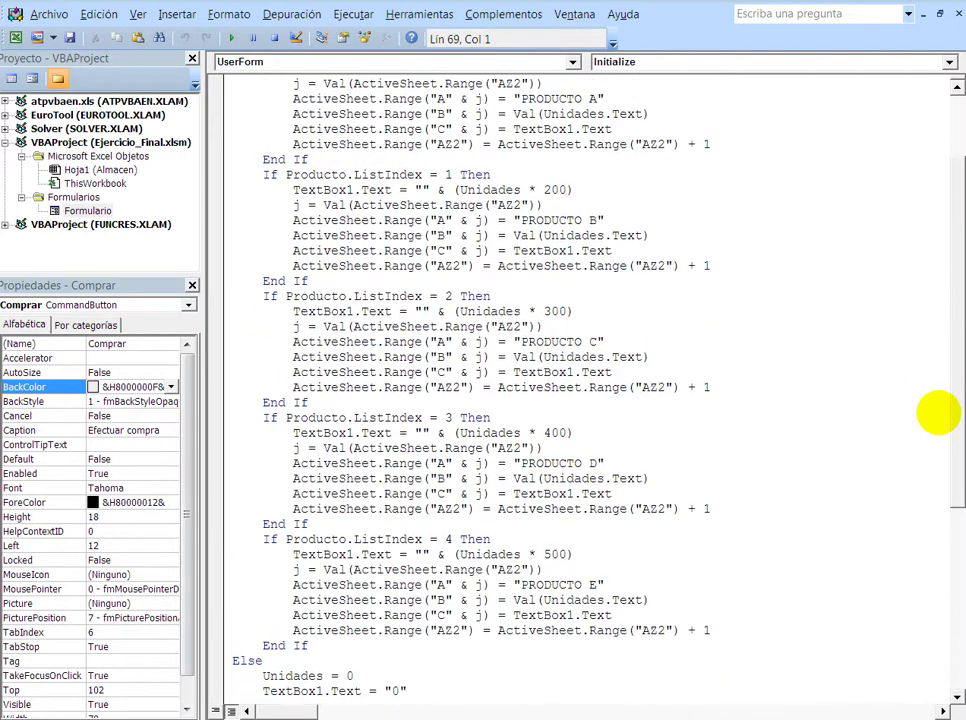
{"action": "scroll", "coordinate": [936, 410], "scroll_direction": "up", "scroll_amount": 2}
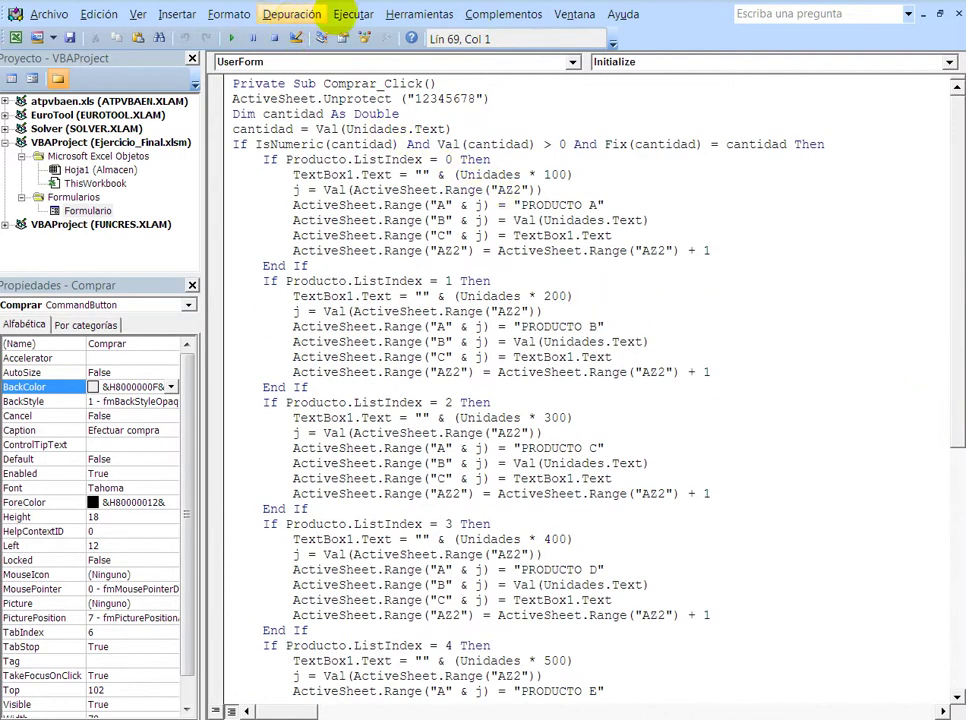
Run the Ingresos de datos userform from the Visual Basic editor
{"action": "left_click", "coordinate": [283, 14]}
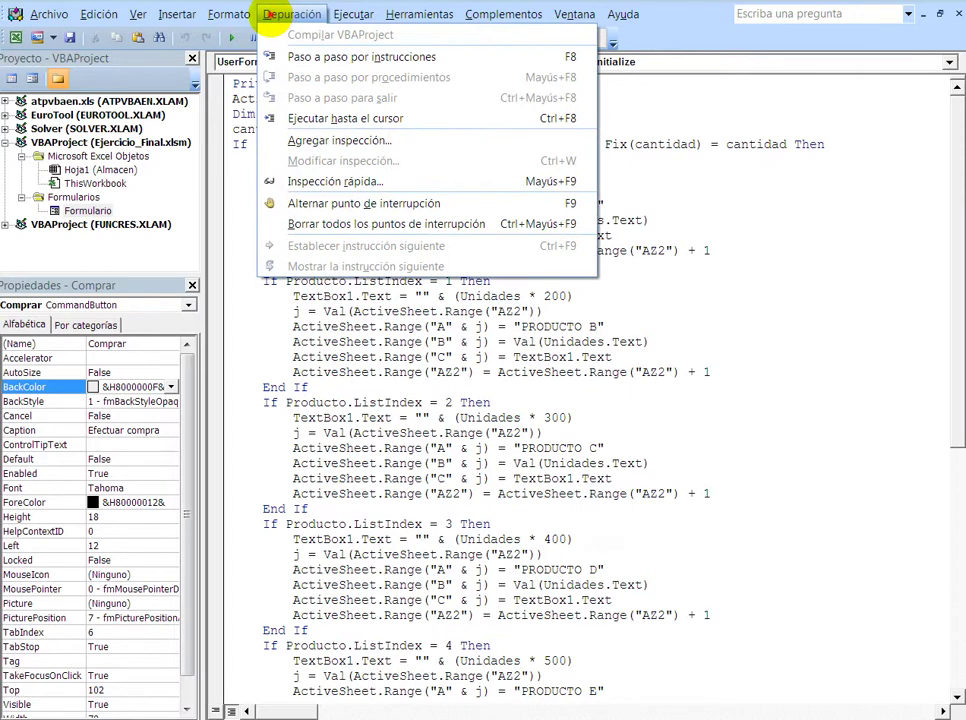
{"action": "left_click", "coordinate": [283, 14]}
{"action": "left_click", "coordinate": [231, 37]}
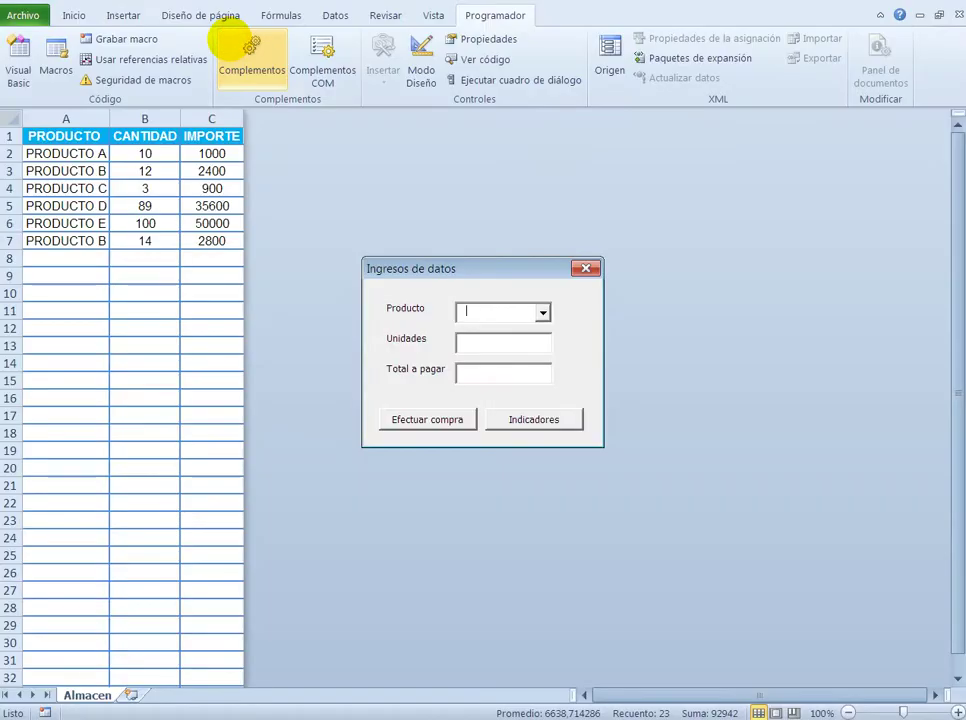
Record 12 units of Producto A, confirm seven purchases, and close the form
{"action": "left_click", "coordinate": [542, 312]}
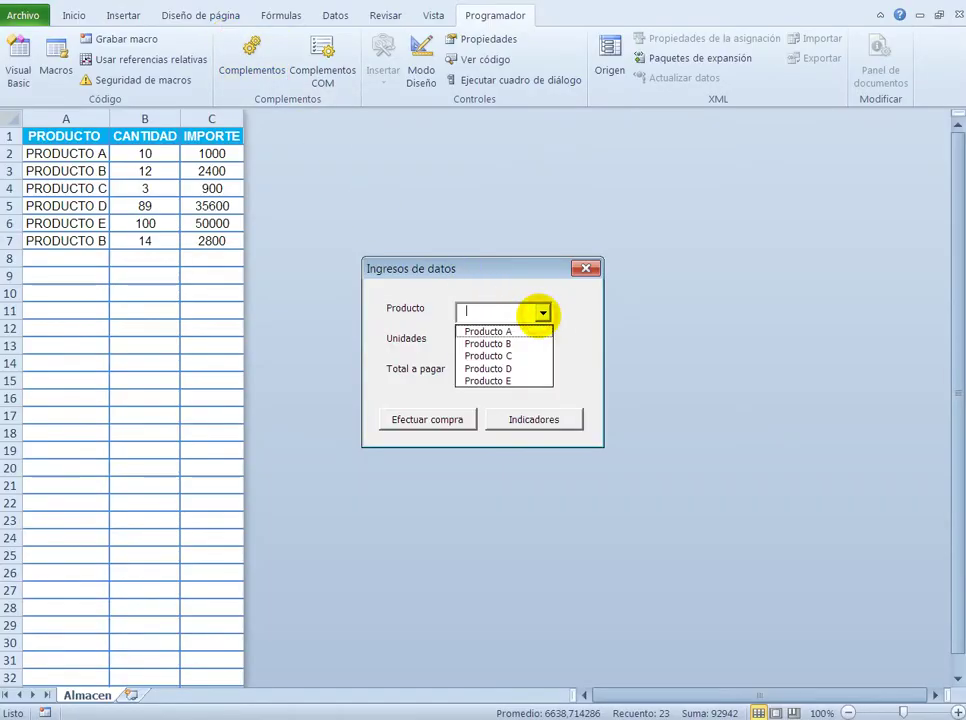
{"action": "left_click", "coordinate": [533, 330]}
{"action": "left_click", "coordinate": [512, 344]}
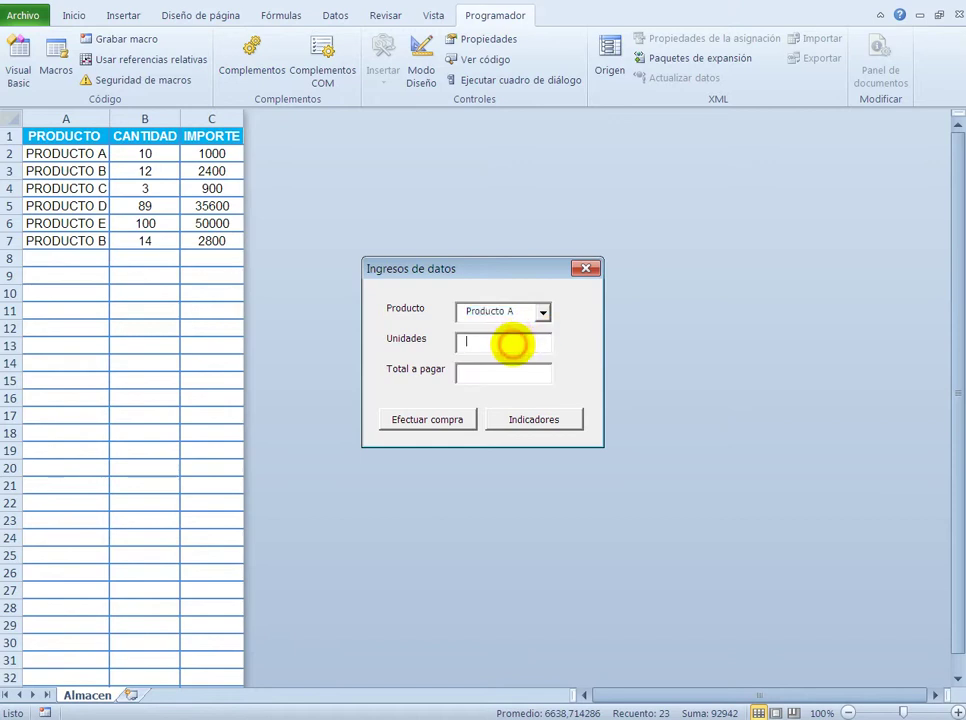
{"action": "type", "text": "12"}
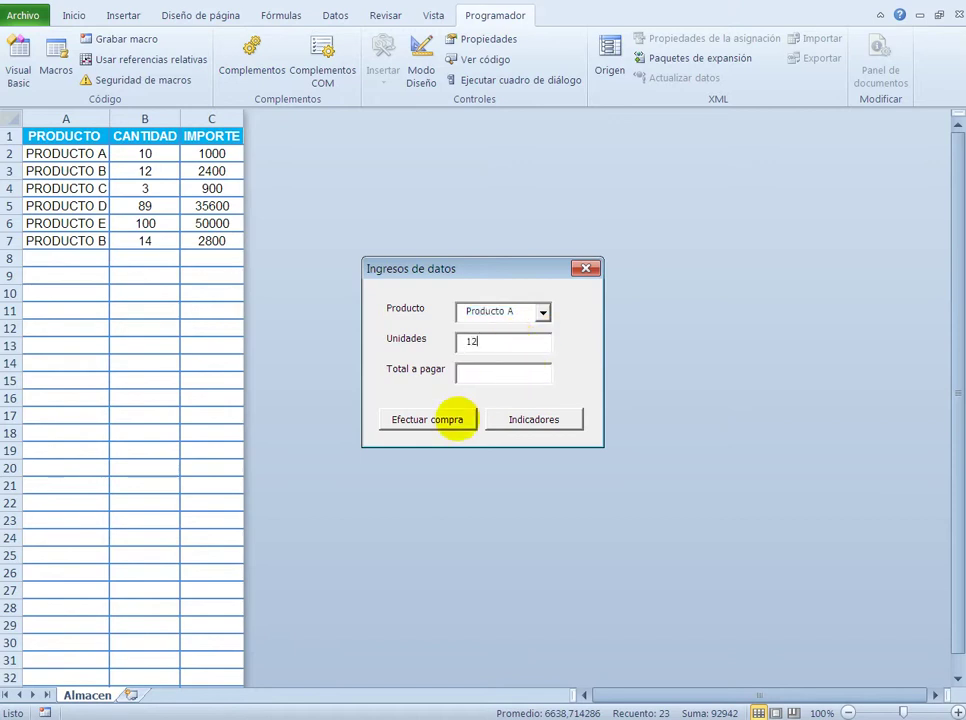
{"action": "left_click", "coordinate": [450, 416]}
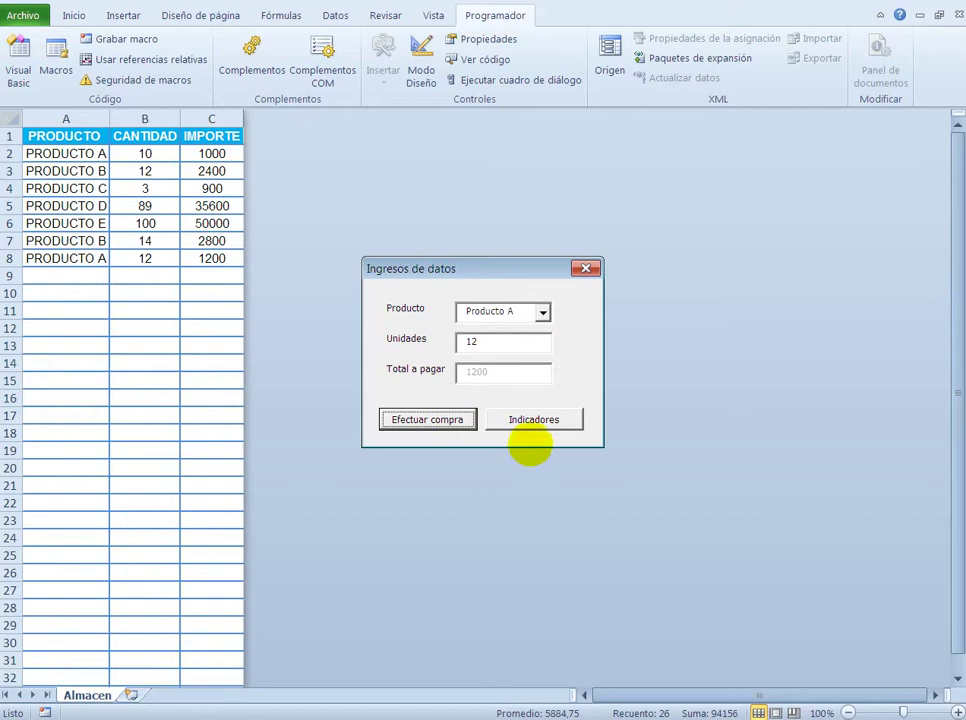
{"action": "left_click", "coordinate": [536, 419]}
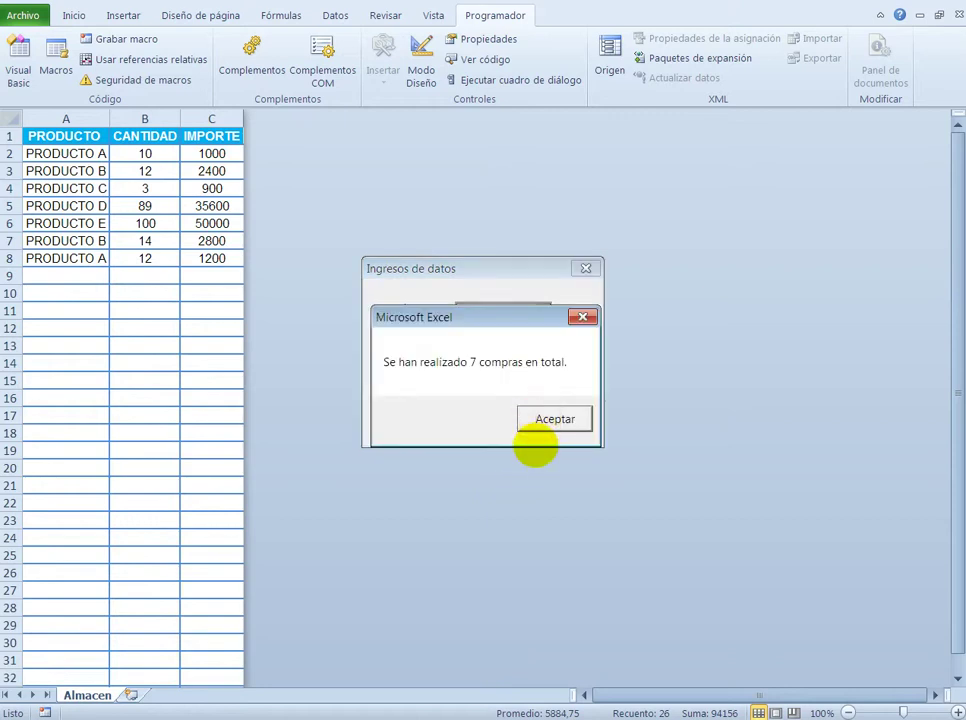
{"action": "left_click", "coordinate": [537, 420]}
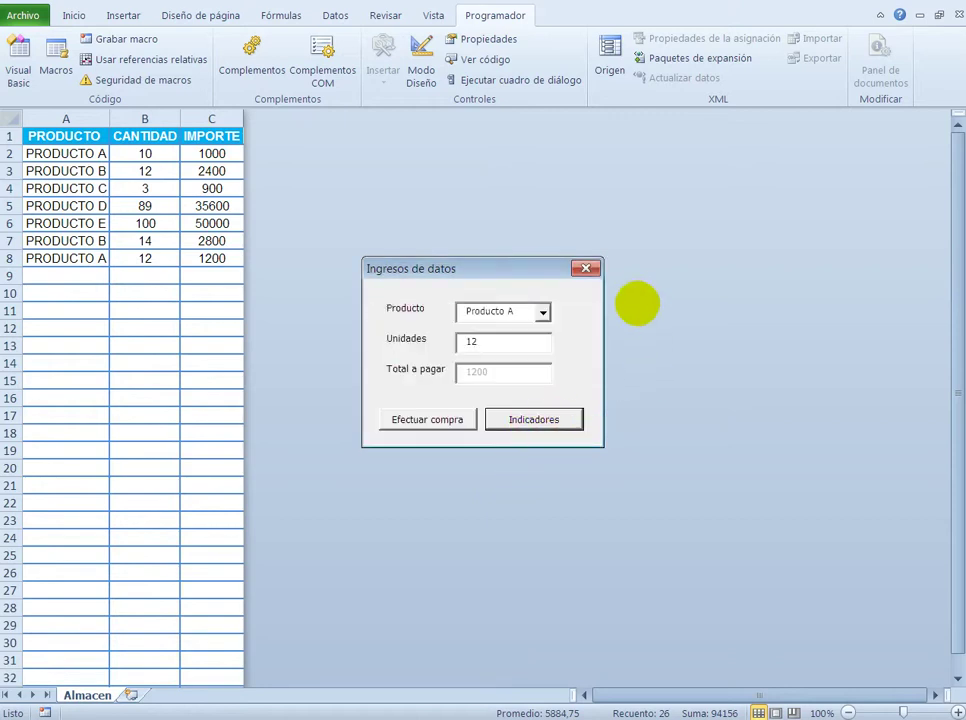
{"action": "left_click", "coordinate": [586, 268]}
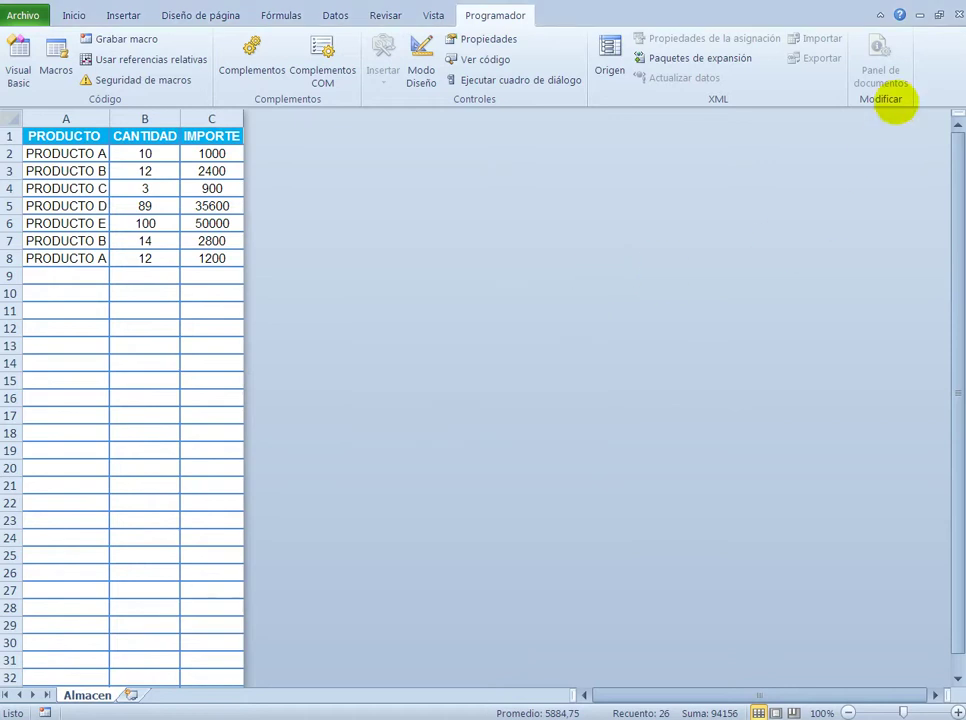
Close Ejercicio_Final.xlsm, choosing No guardar to discard the changes
{"action": "left_click", "coordinate": [957, 15]}
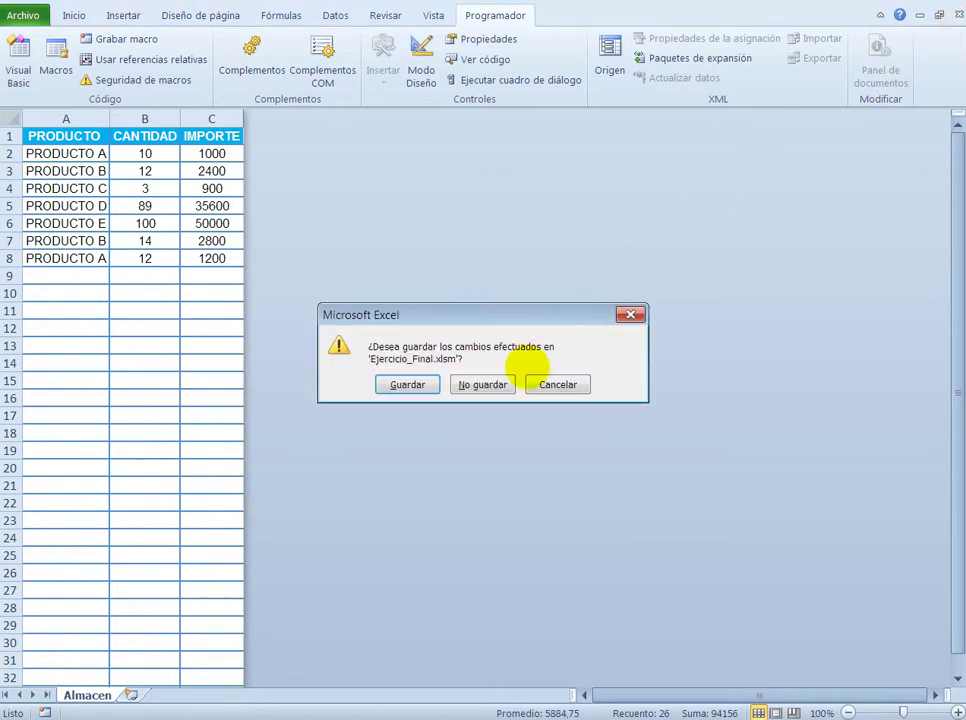
{"action": "left_click", "coordinate": [483, 385]}
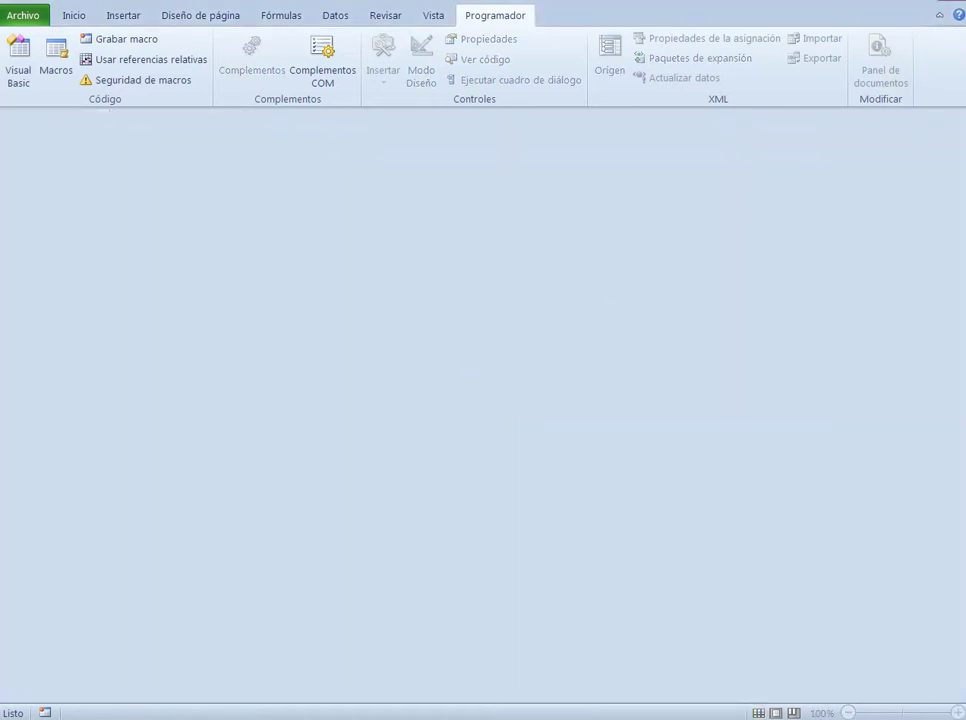